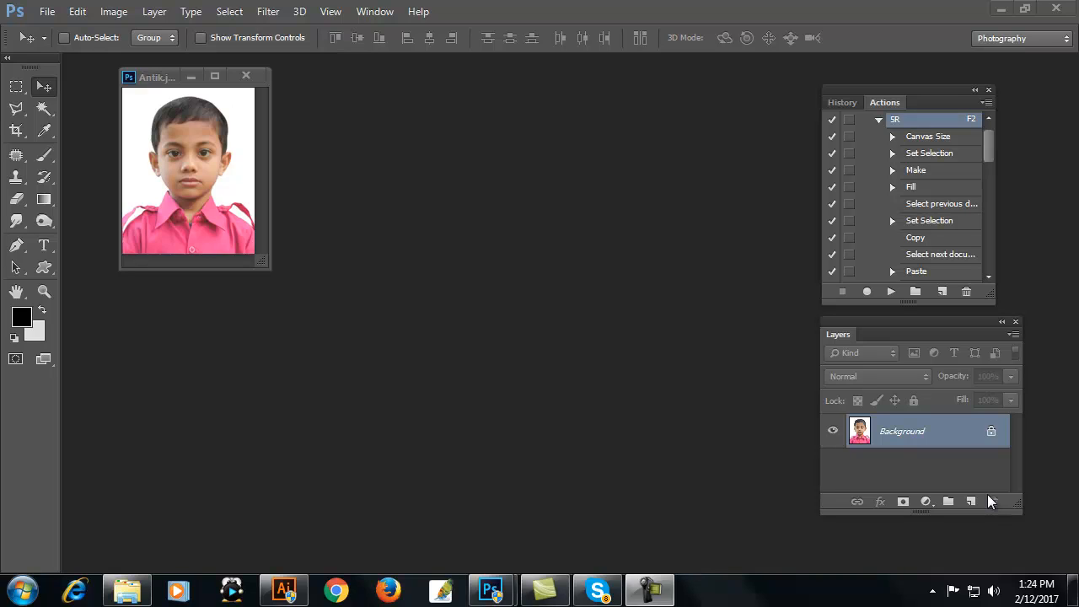
Step: Play the recorded 5R action on the boy's portrait to build the passport photo sheet
click(171, 89)
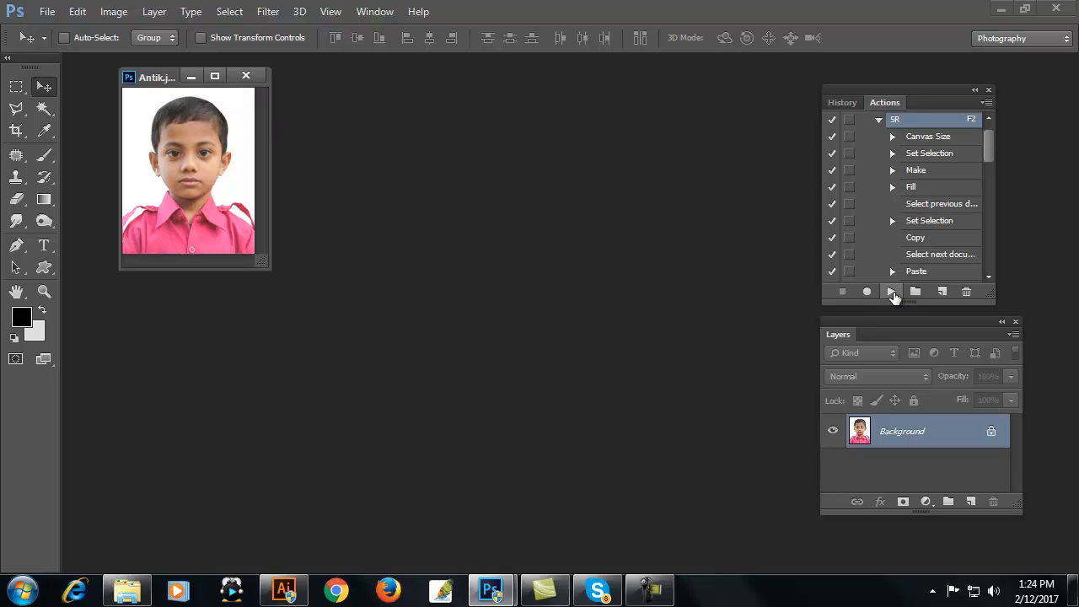
click(891, 292)
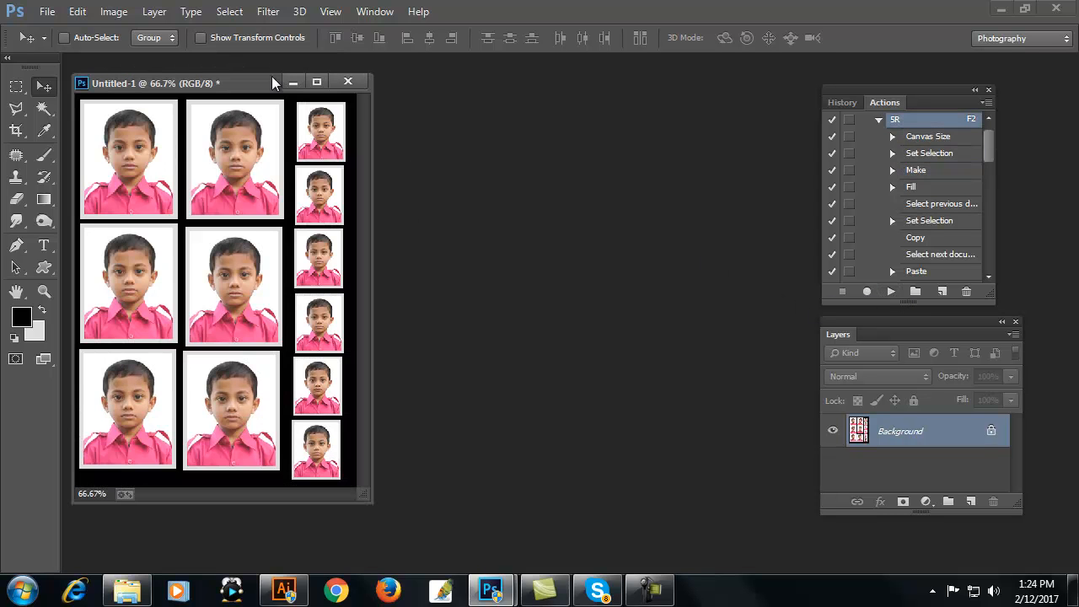
Step: Open the portrait of the woman in blue and play the 5R action on it
click(44, 12)
click(79, 48)
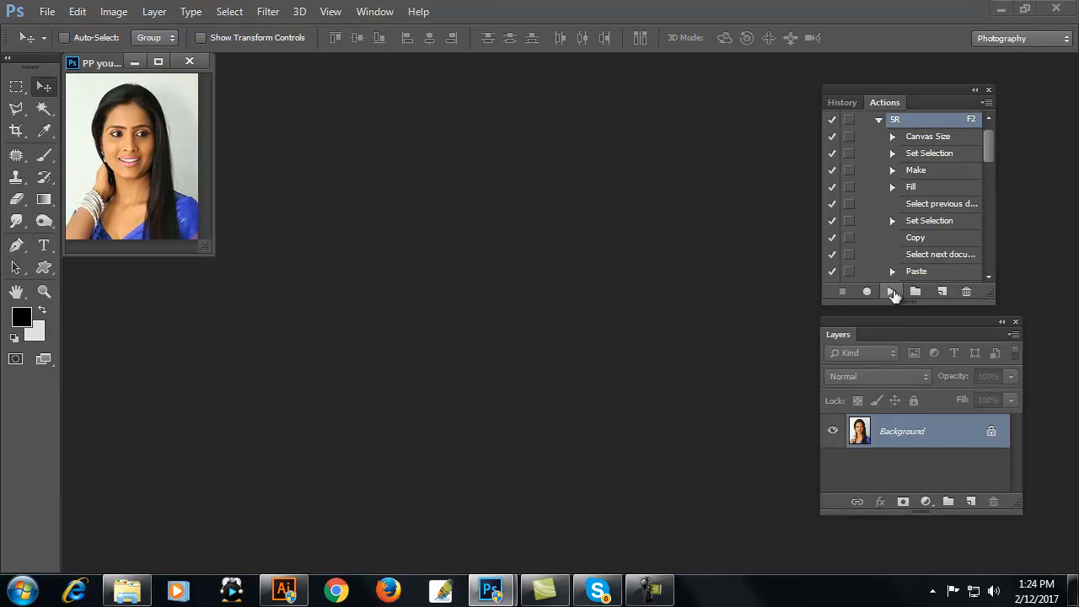
click(892, 293)
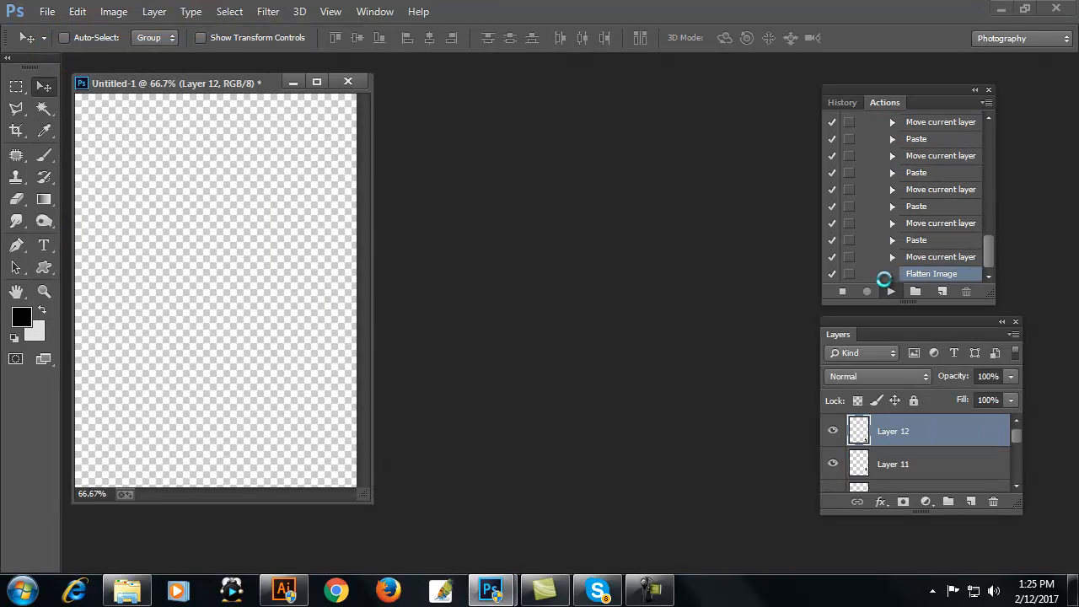
Step: Open the portrait of the woman with gold earrings and play the 5R action on it
click(47, 12)
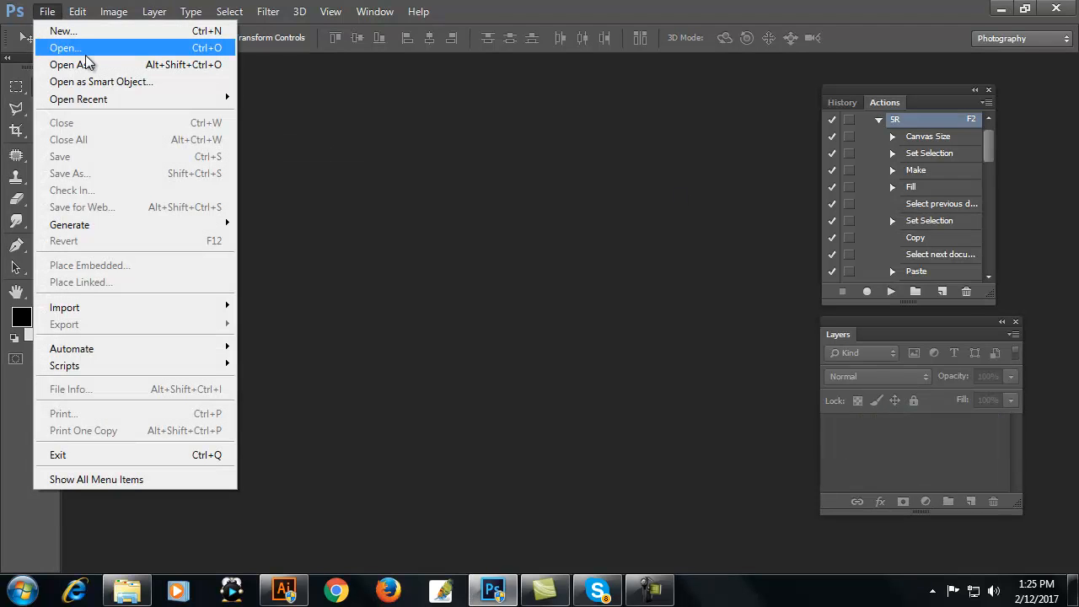
click(86, 51)
click(561, 429)
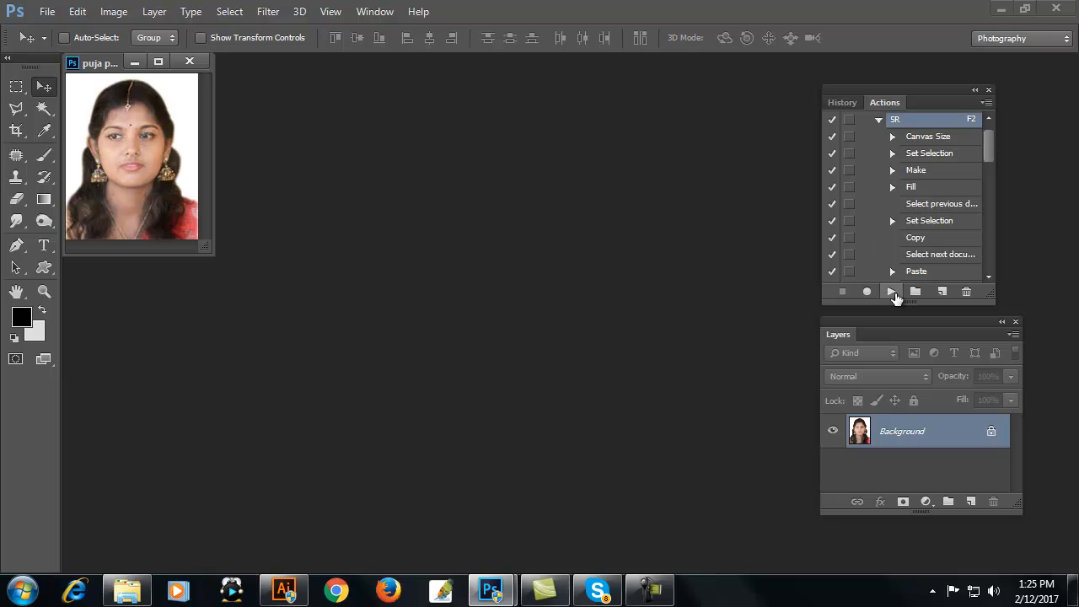
click(892, 292)
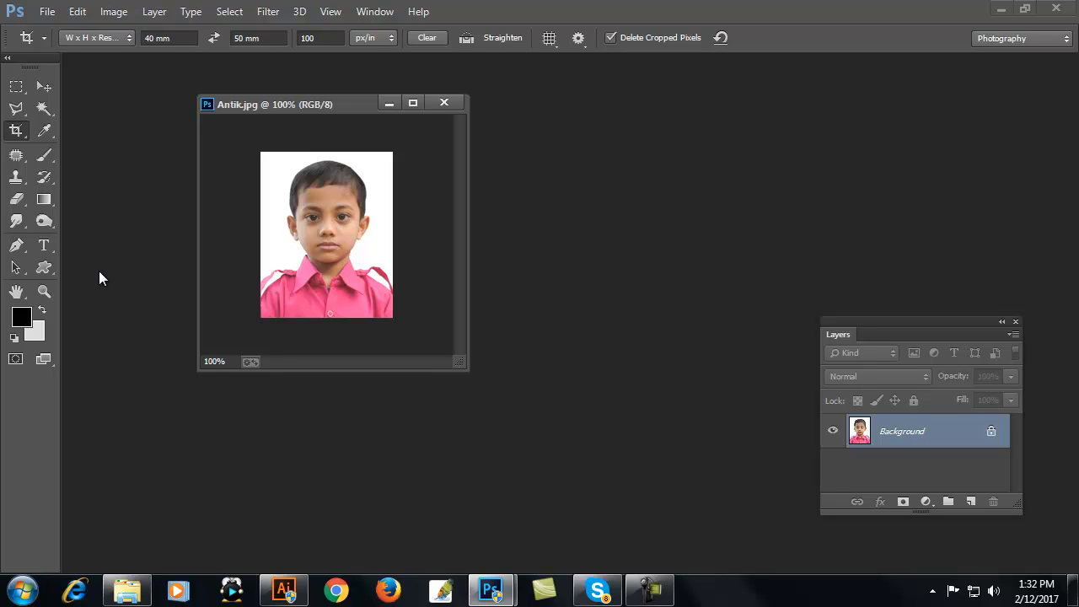
Step: Crop the boy's portrait to 40 × 50 mm at 100 px/in, framing his head and shoulders
click(15, 132)
key(Tab)
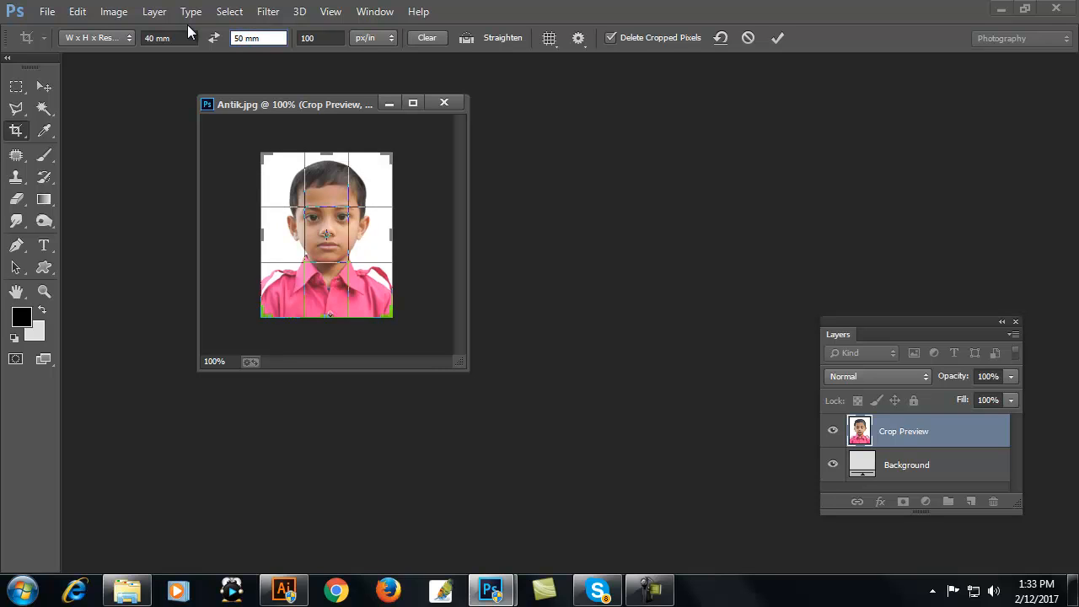
click(328, 38)
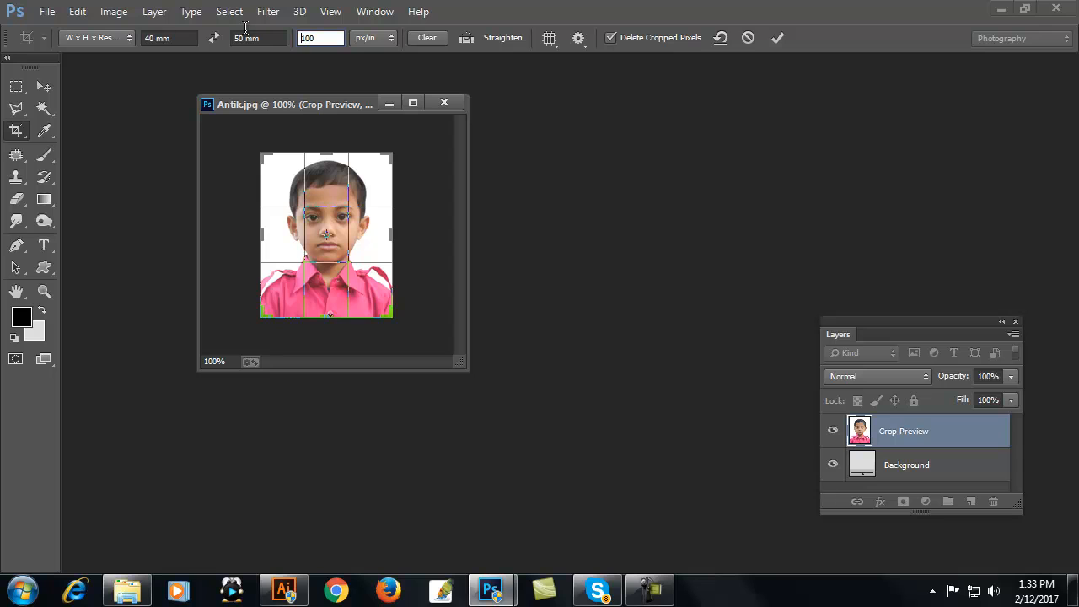
key(Return)
drag(271, 159, 417, 325)
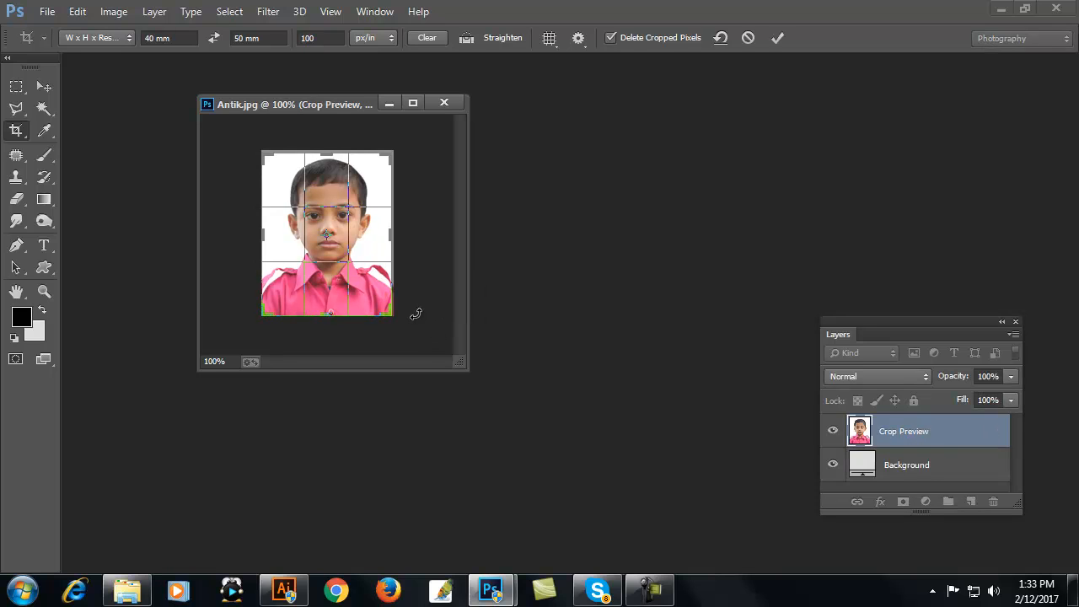
key(Return)
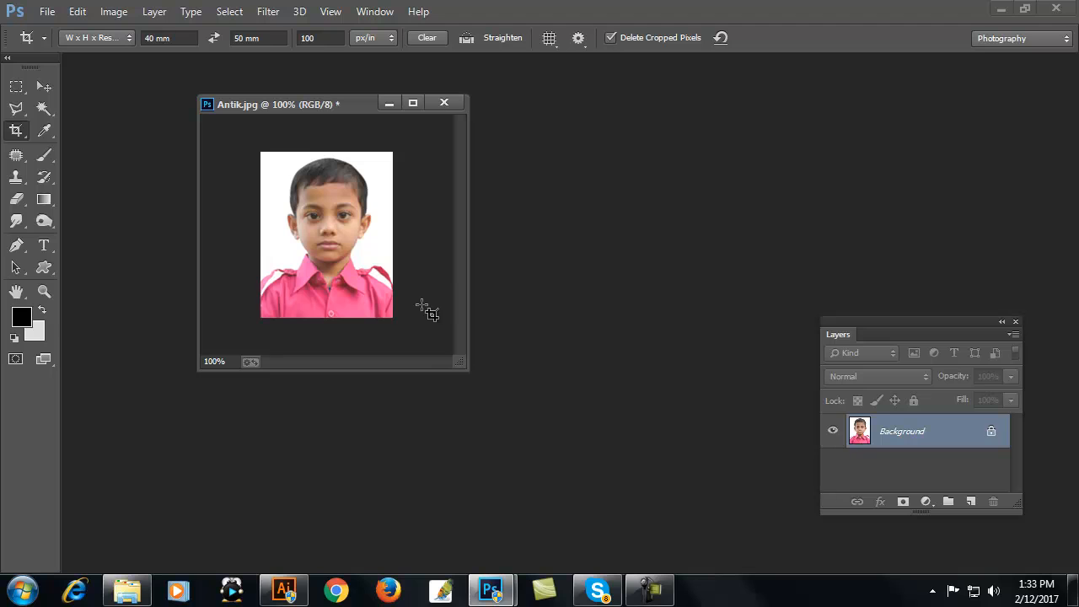
Step: Bring up the list of actions and create a new action set named PS
click(368, 14)
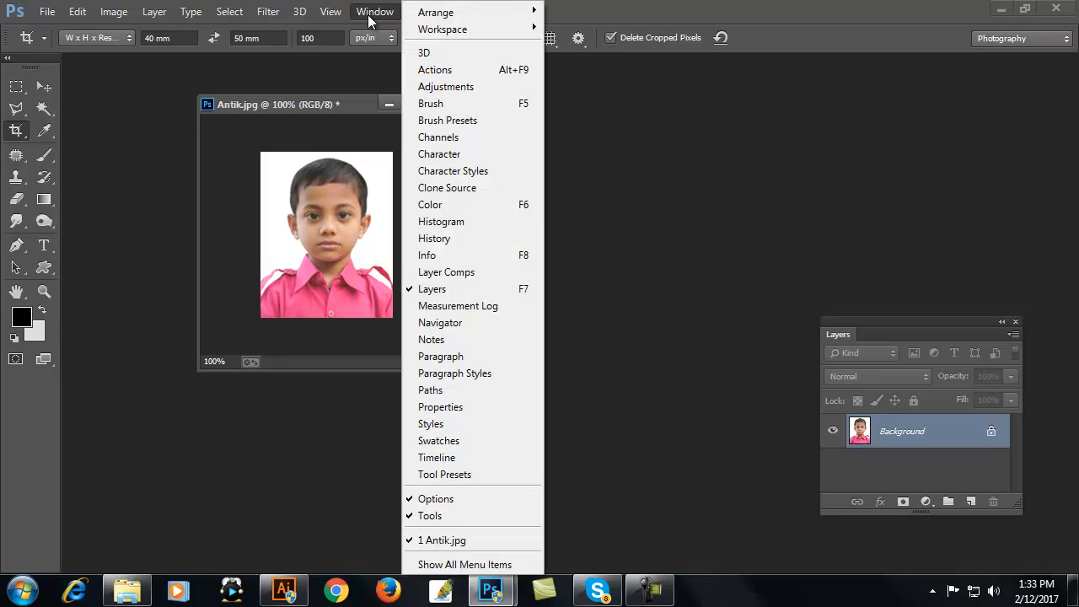
click(470, 72)
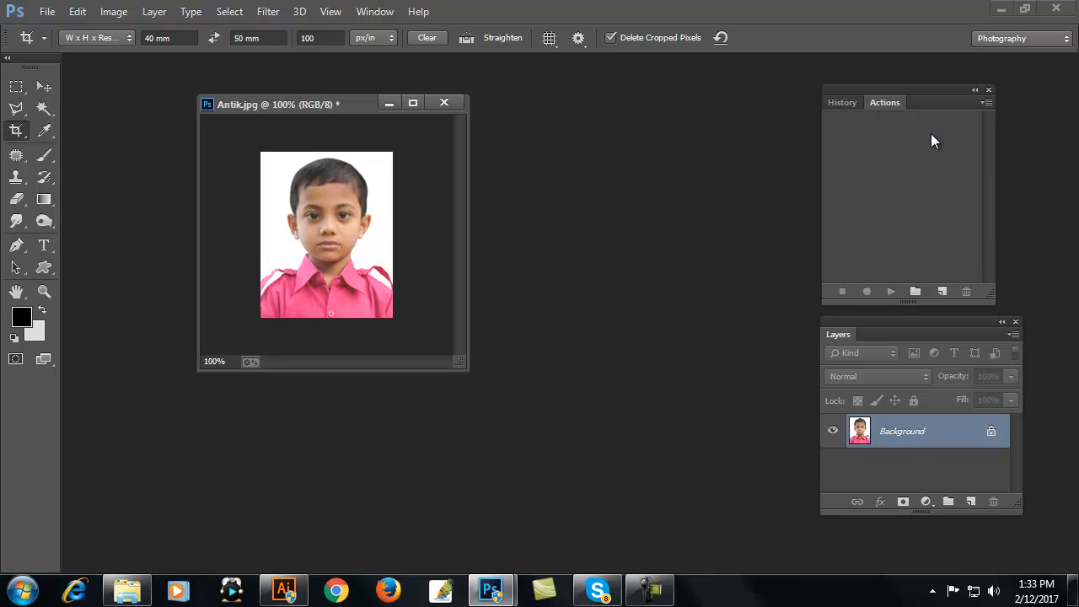
click(985, 103)
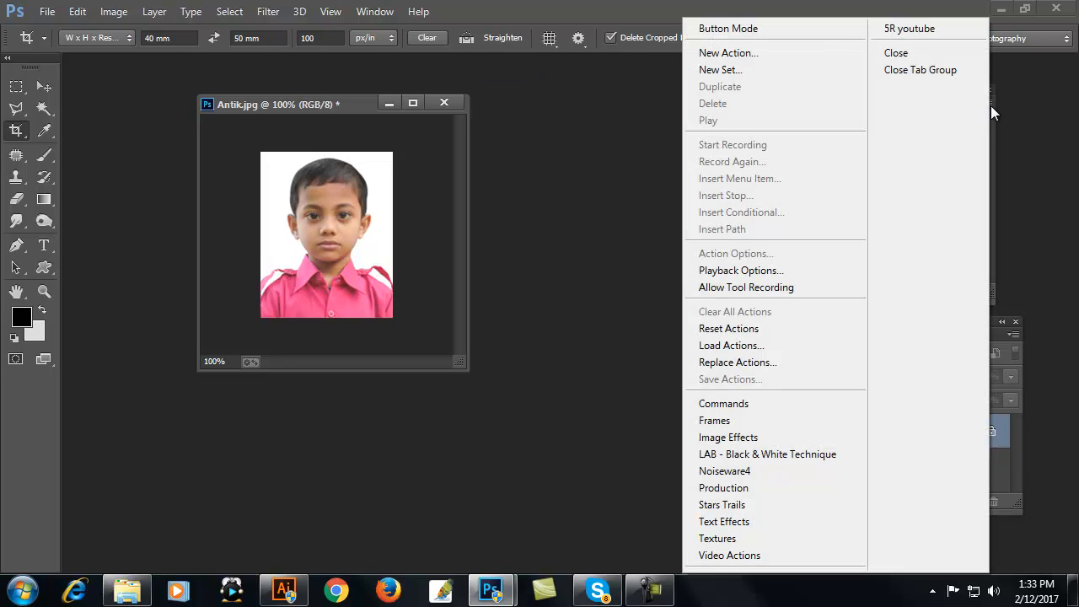
click(721, 70)
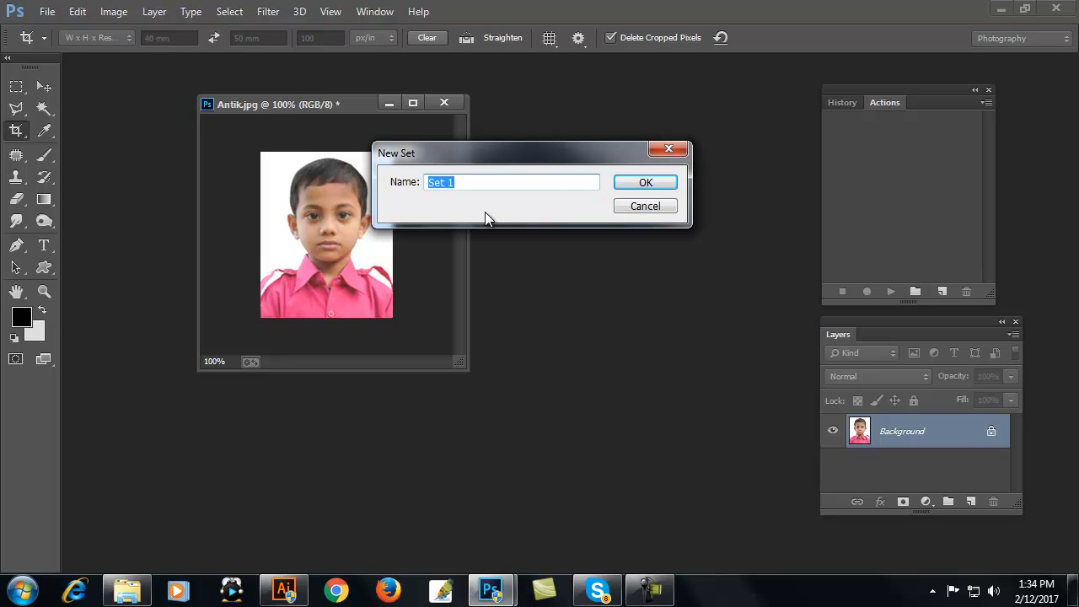
text(PS)
click(639, 187)
Step: Create an action named 5R in the PS set with function key F2 and the colour Red, and start recording it
click(987, 105)
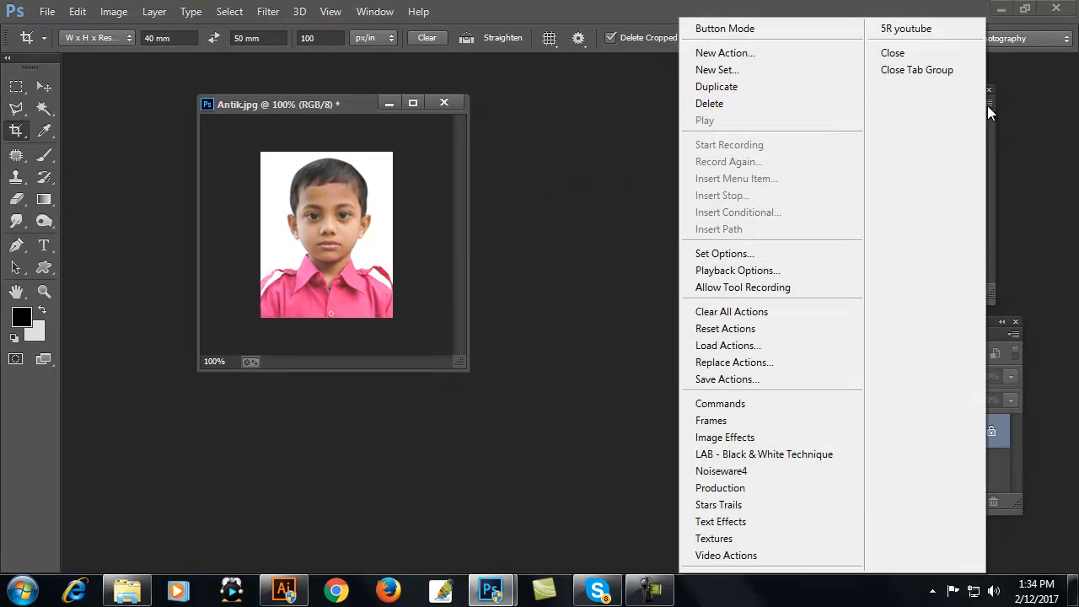
click(741, 51)
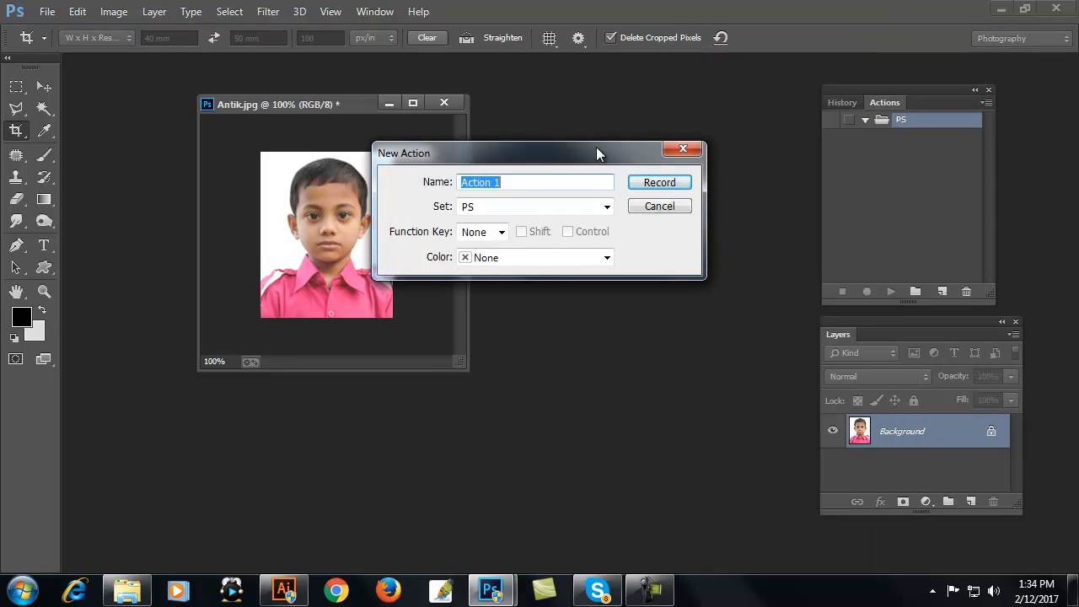
drag(596, 148, 663, 187)
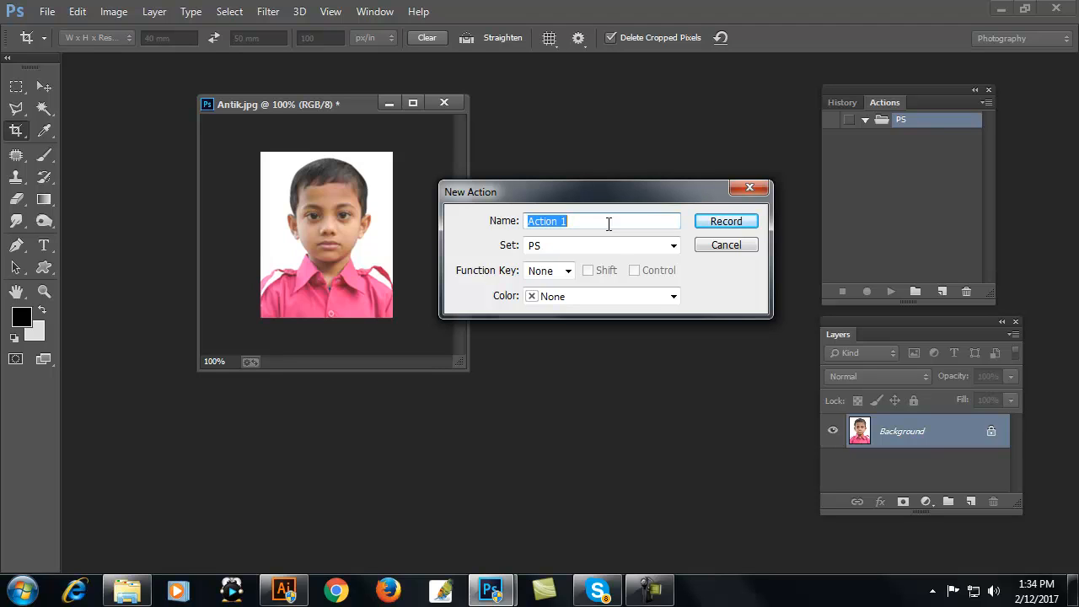
click(600, 221)
key(BackSpace)
key(BackSpace)
text(5R)
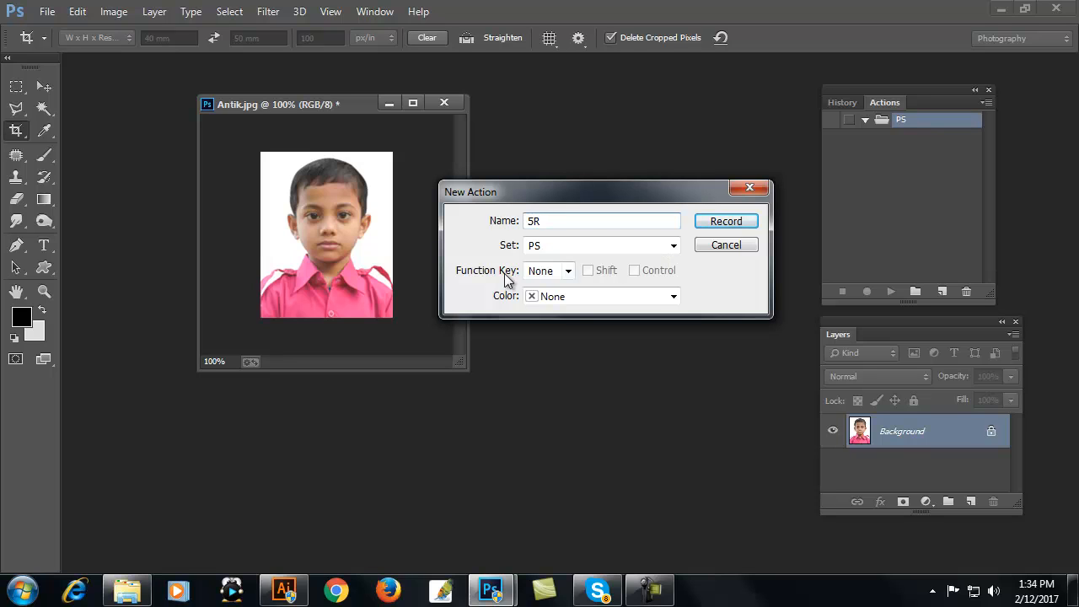
click(568, 272)
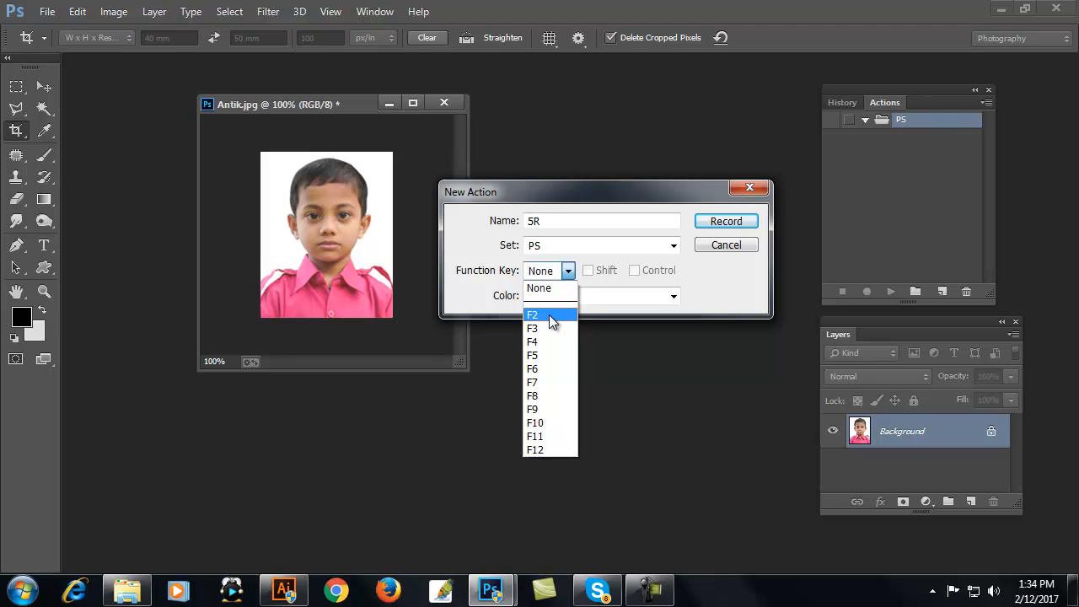
click(550, 317)
click(659, 296)
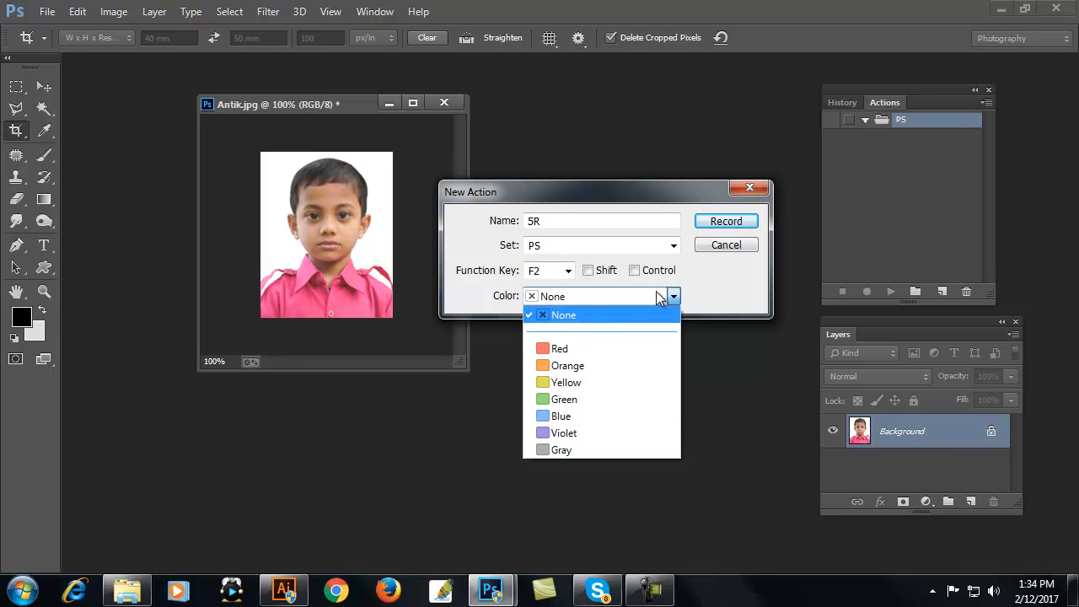
click(563, 348)
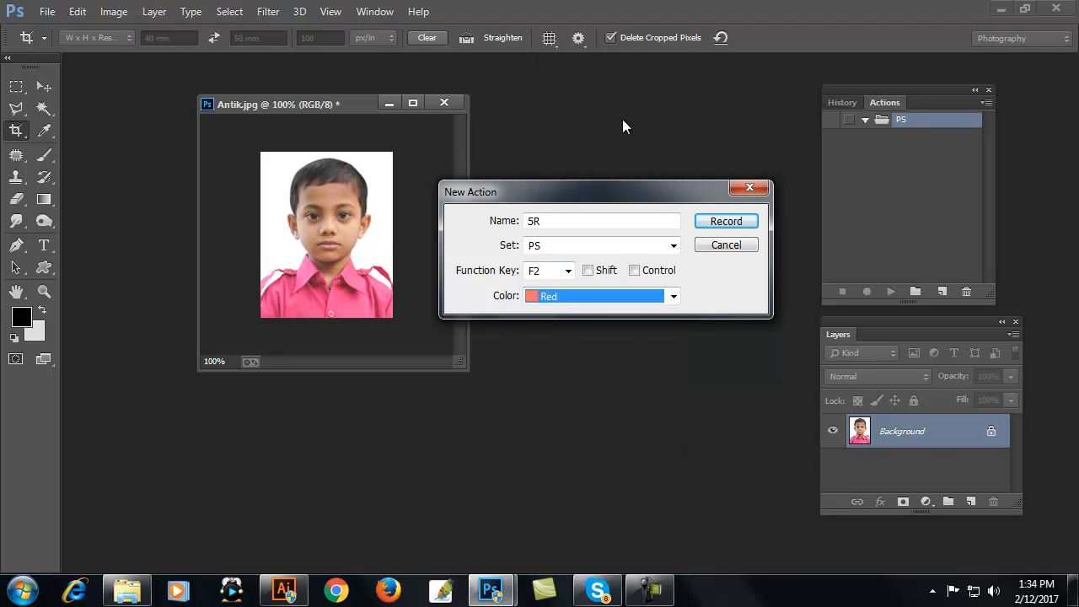
click(729, 225)
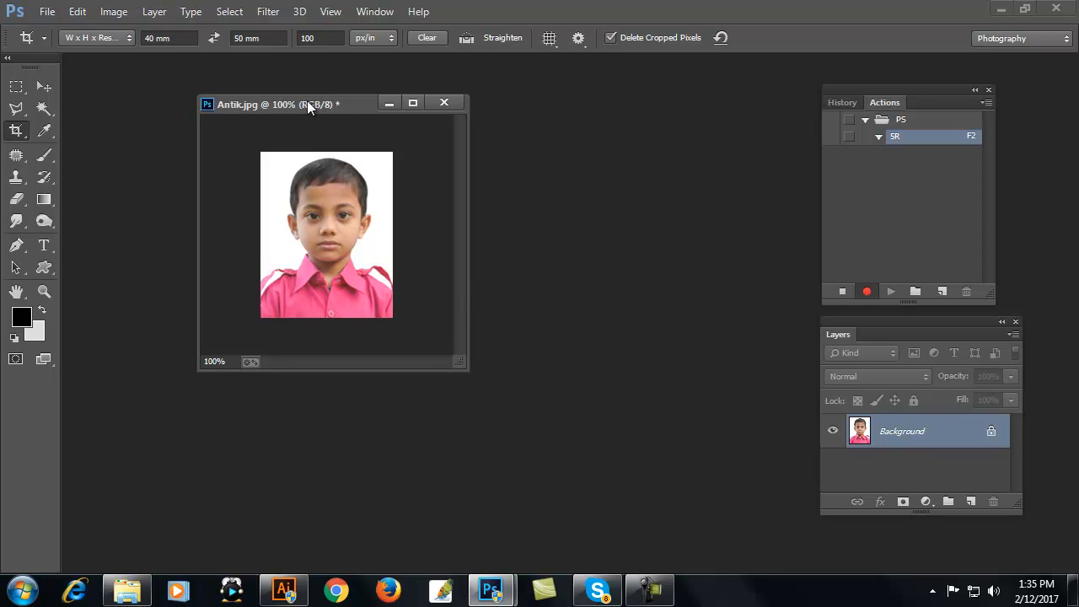
Step: Enlarge the portrait's canvas to 44 mm wide and 54 mm high to add a border around the photo
drag(310, 100, 311, 100)
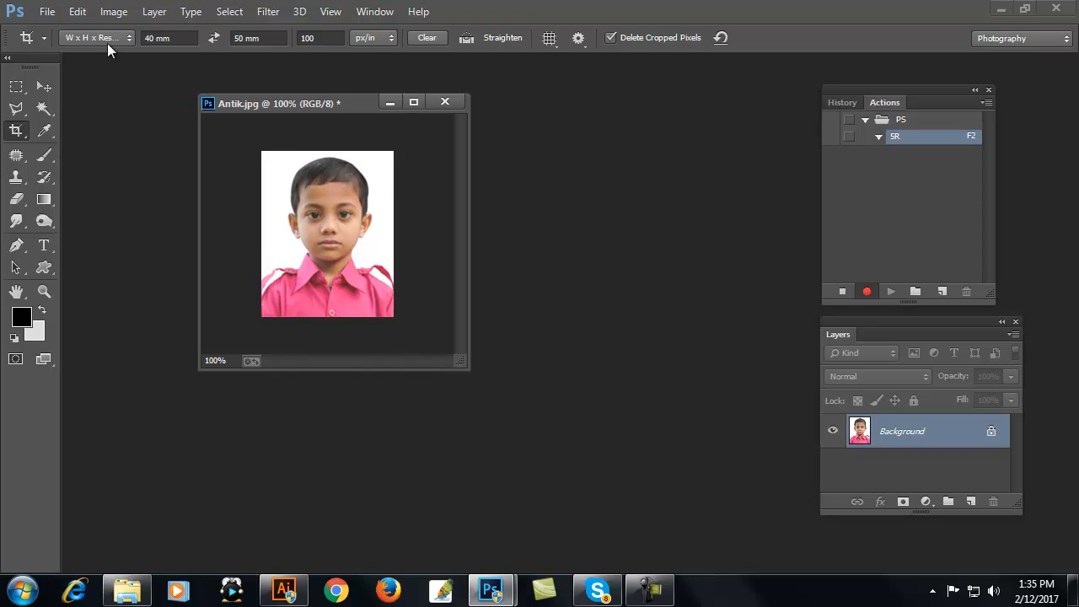
click(111, 15)
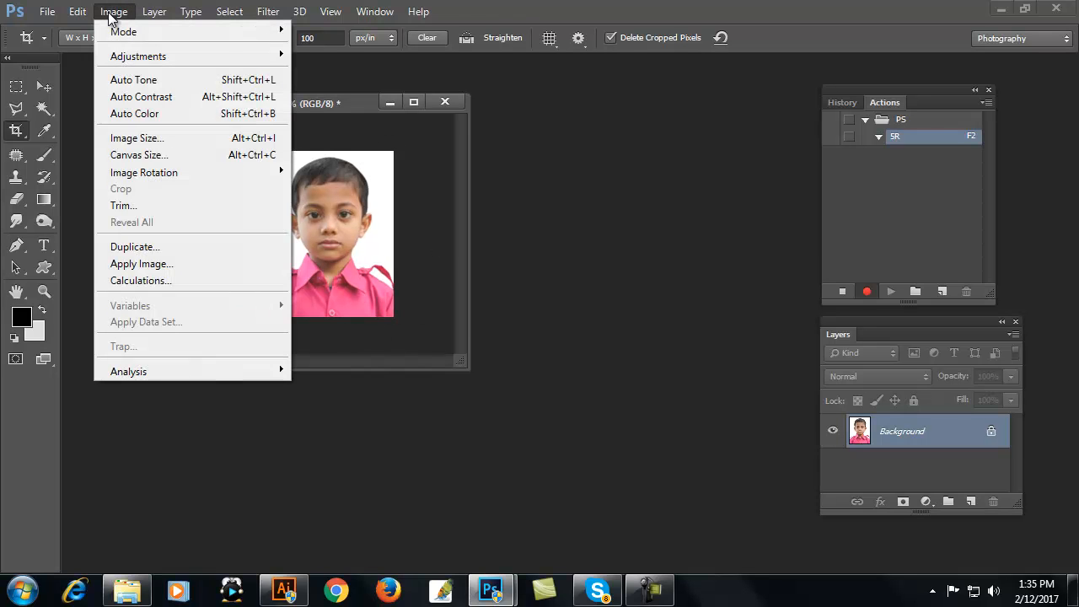
click(175, 157)
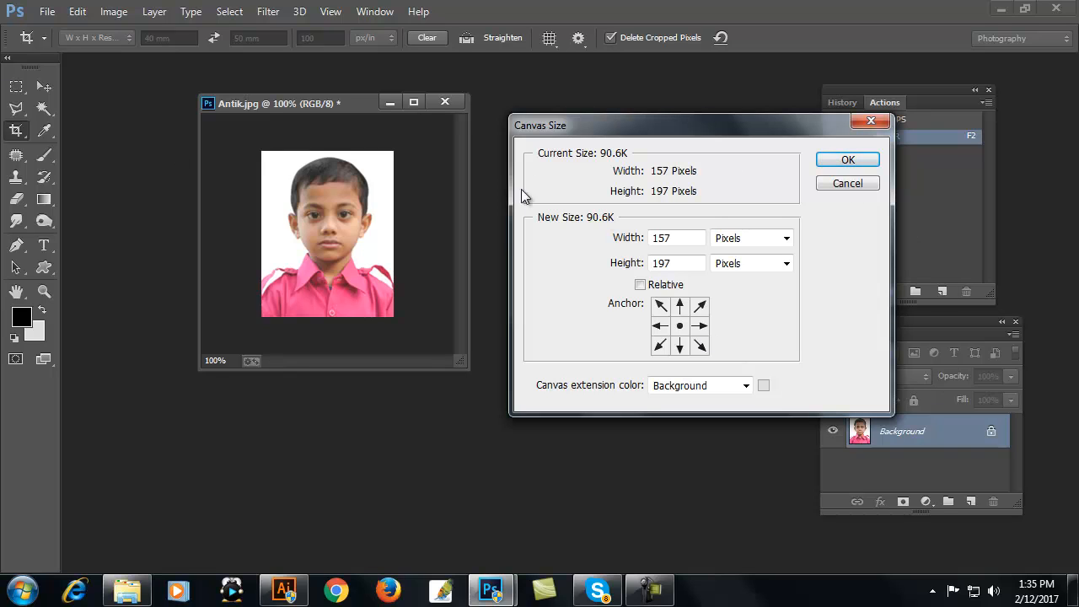
click(786, 239)
click(740, 306)
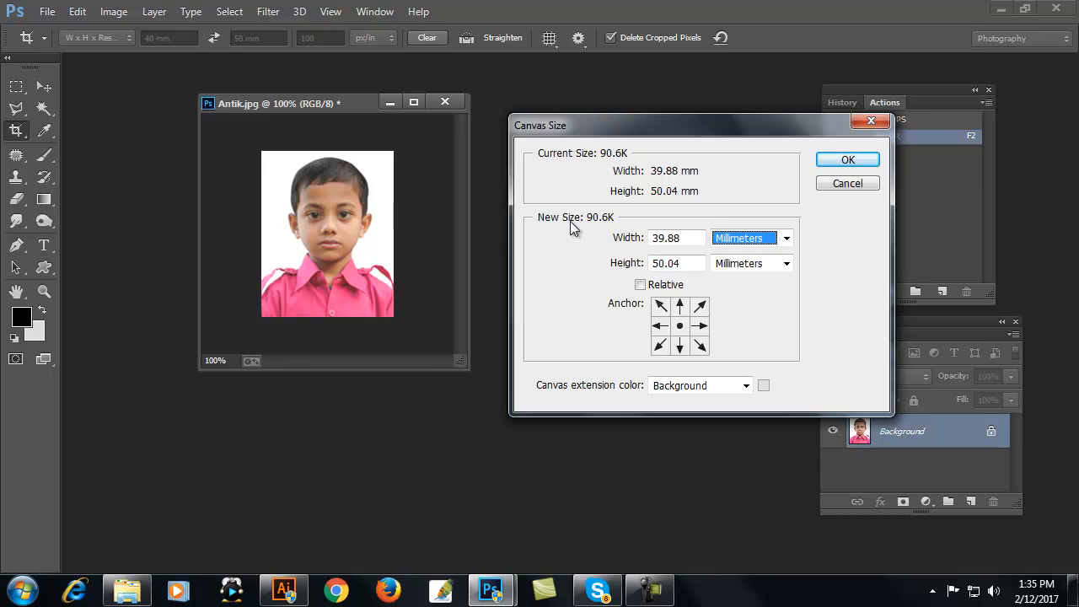
click(691, 240)
drag(691, 240, 595, 228)
text(44)
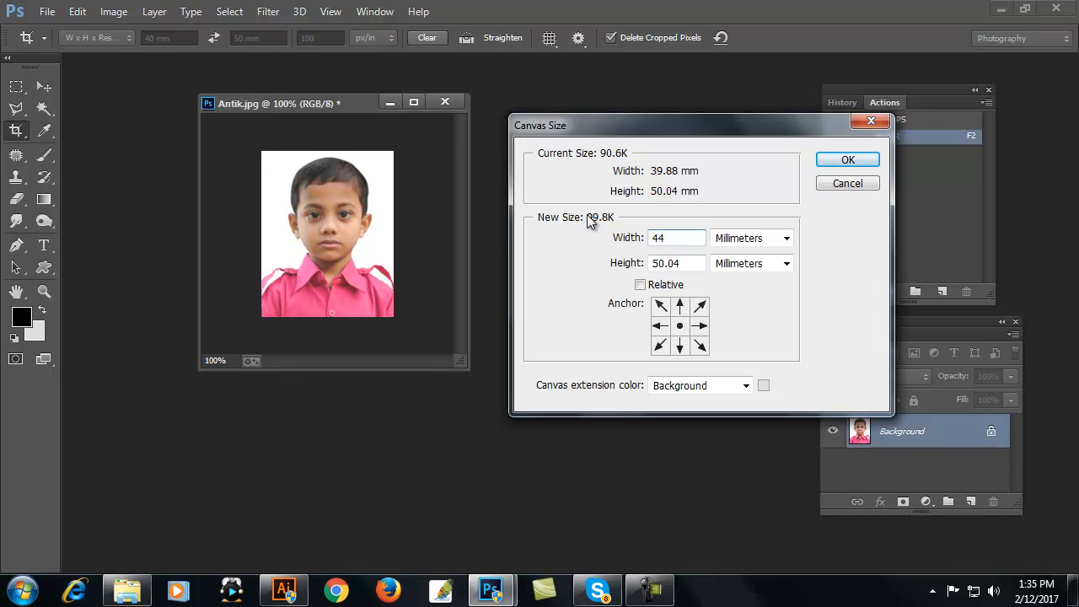
drag(687, 265, 654, 244)
text(54)
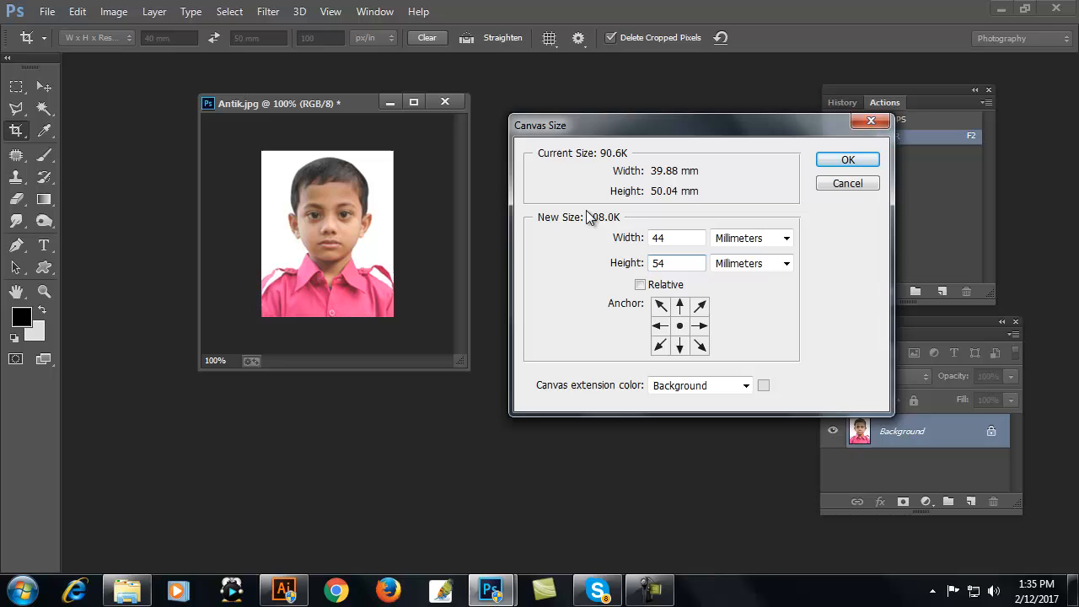
click(849, 161)
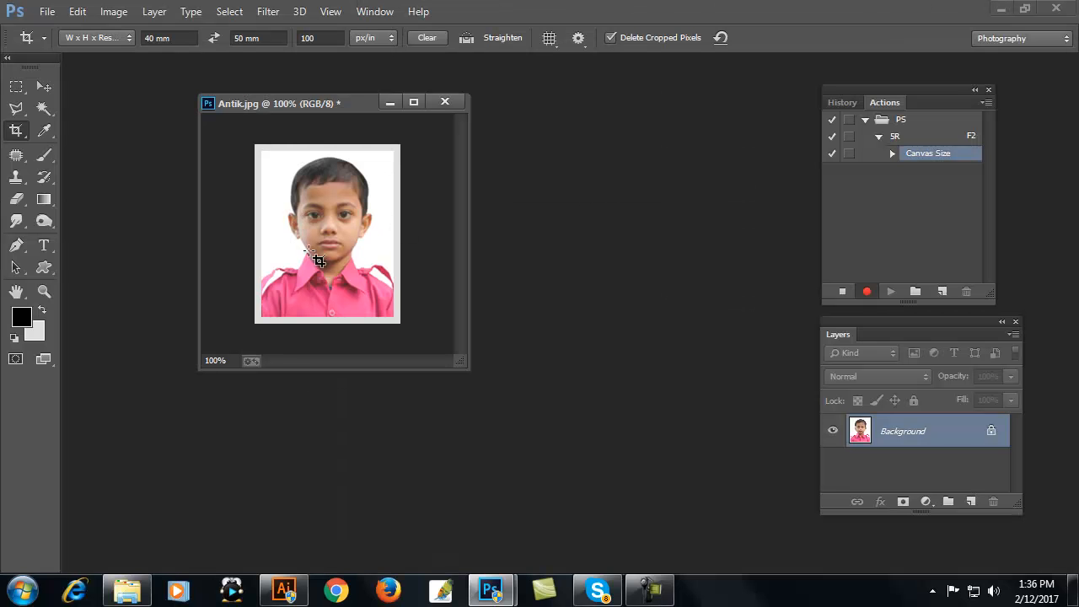
Step: Create a new blank document 5 inches wide and 7 inches high at 100 pixels/inch with a white background
click(47, 12)
click(65, 31)
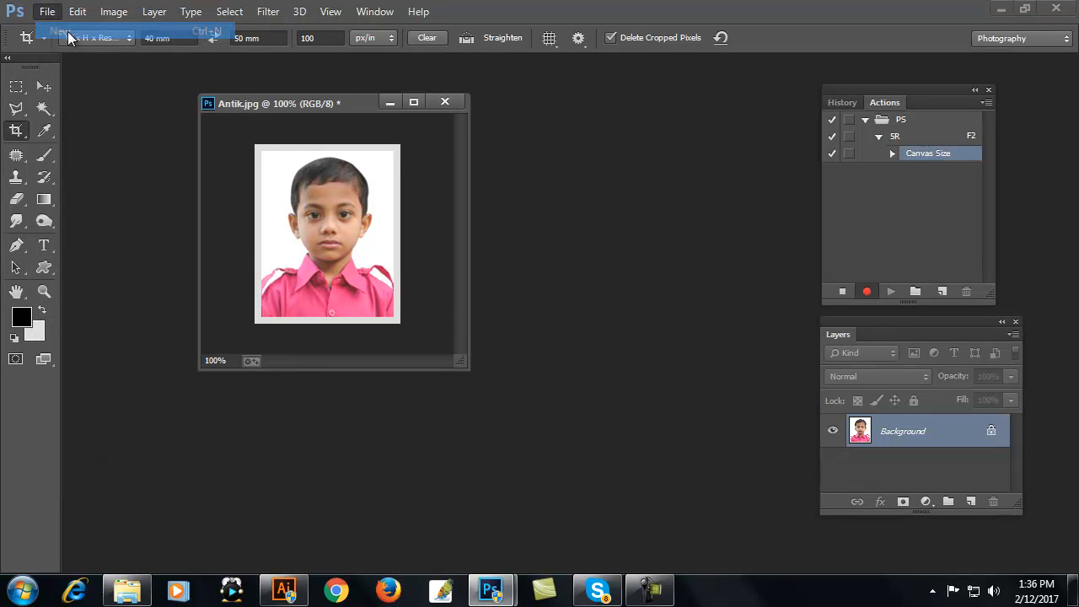
click(512, 209)
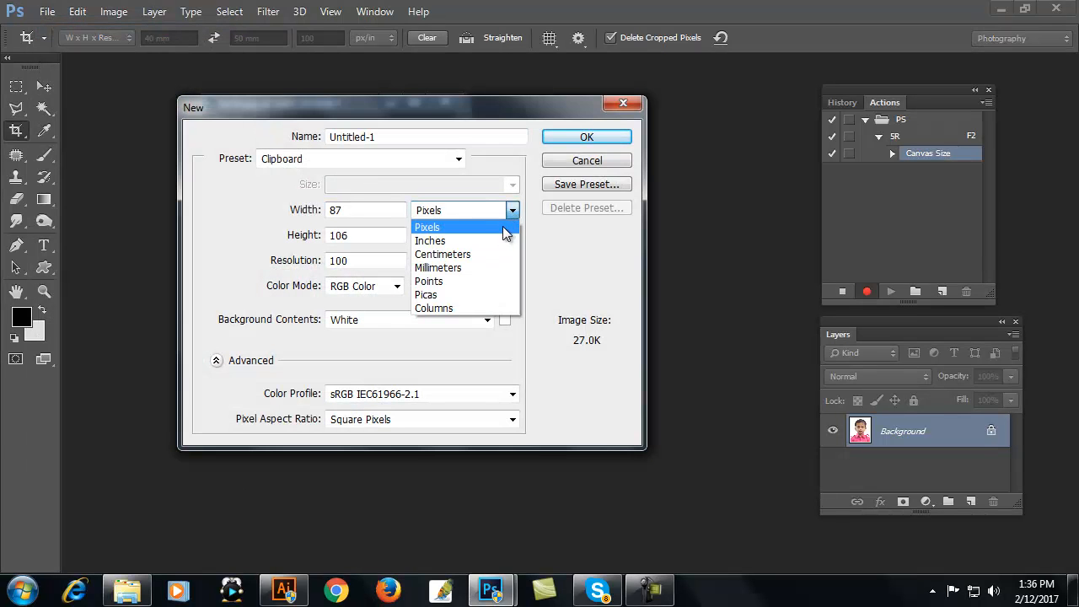
click(430, 240)
double_click(361, 211)
text(5)
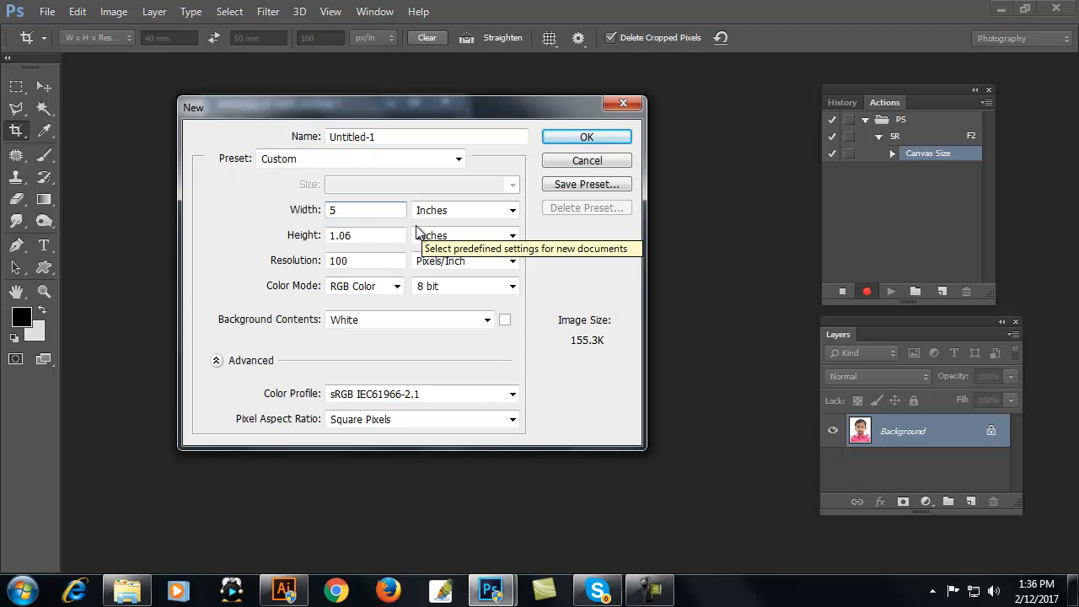
drag(361, 215, 290, 206)
key(Tab)
text(5)
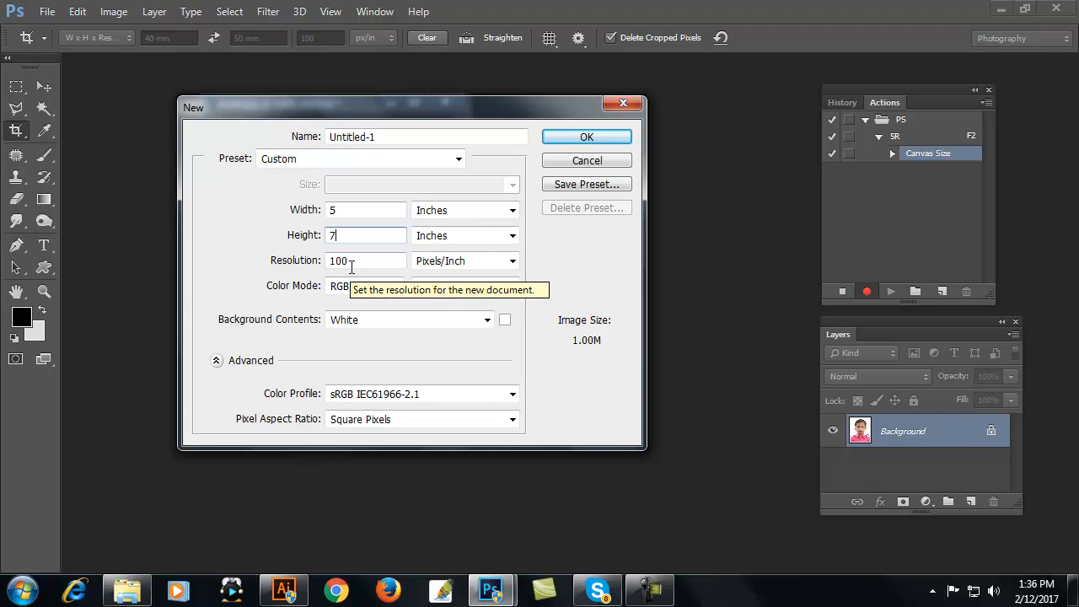
click(587, 138)
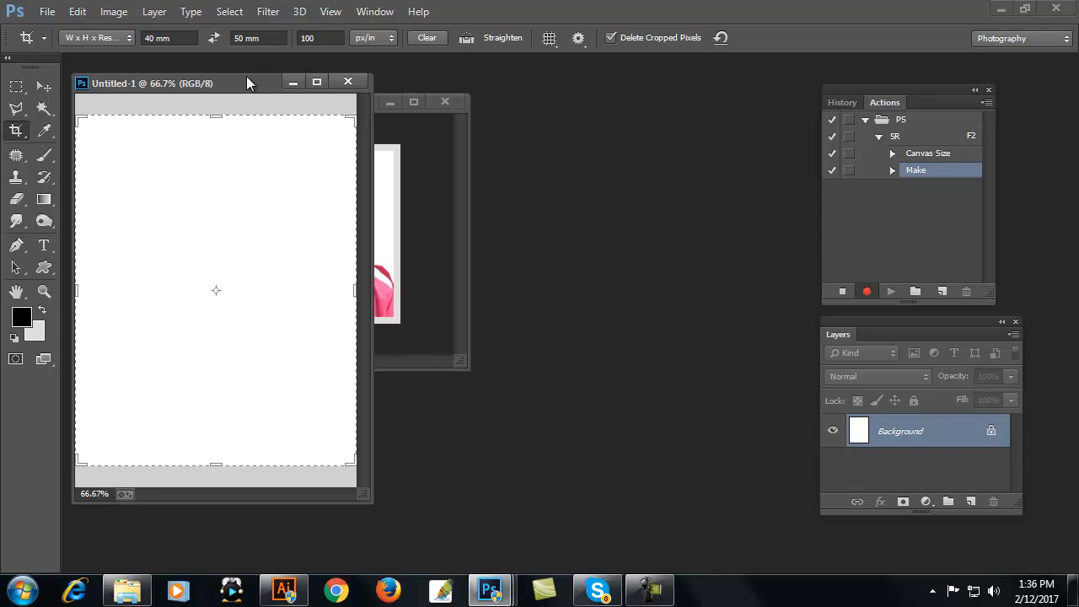
Step: Fill the new blank sheet with black and bring the portrait document forward beside it
drag(236, 84, 567, 93)
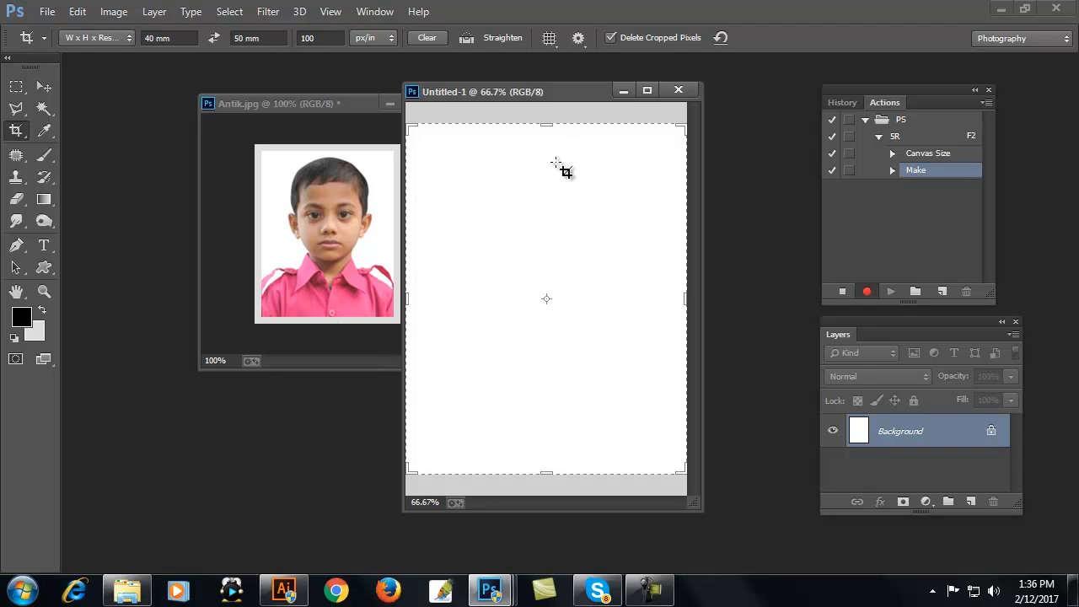
key(alt+BackSpace)
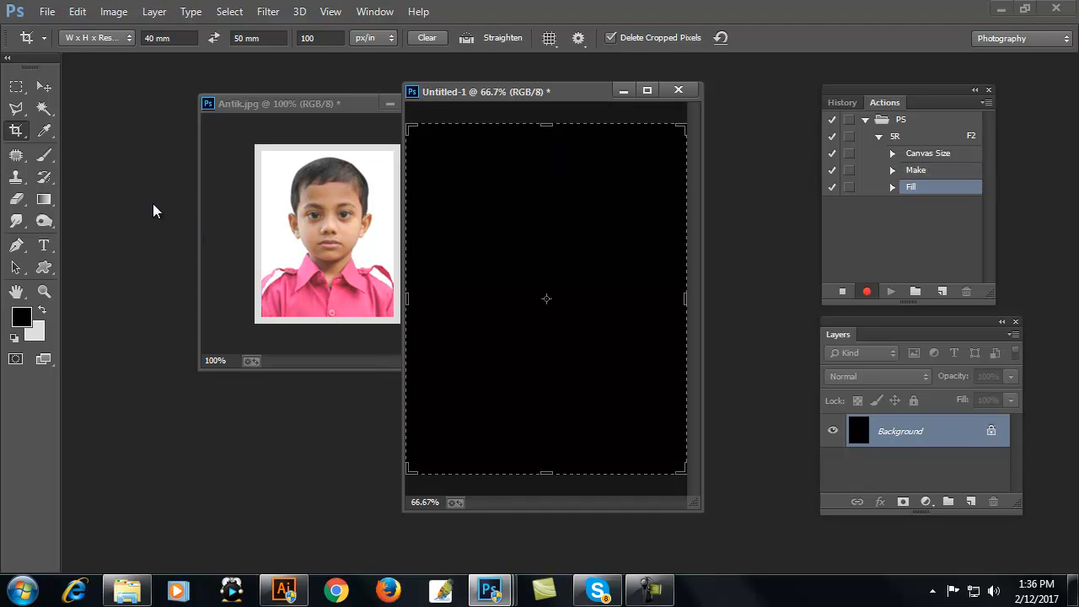
click(249, 105)
drag(258, 105, 217, 108)
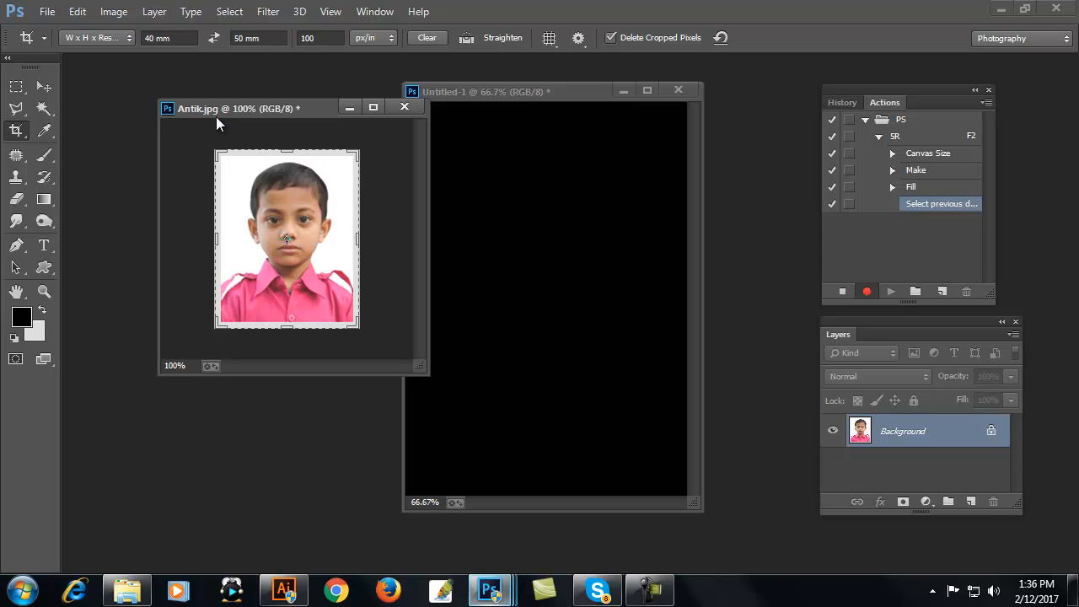
Step: Select the entire bordered portrait, copy it, and keep its document clear of the black sheet
click(231, 13)
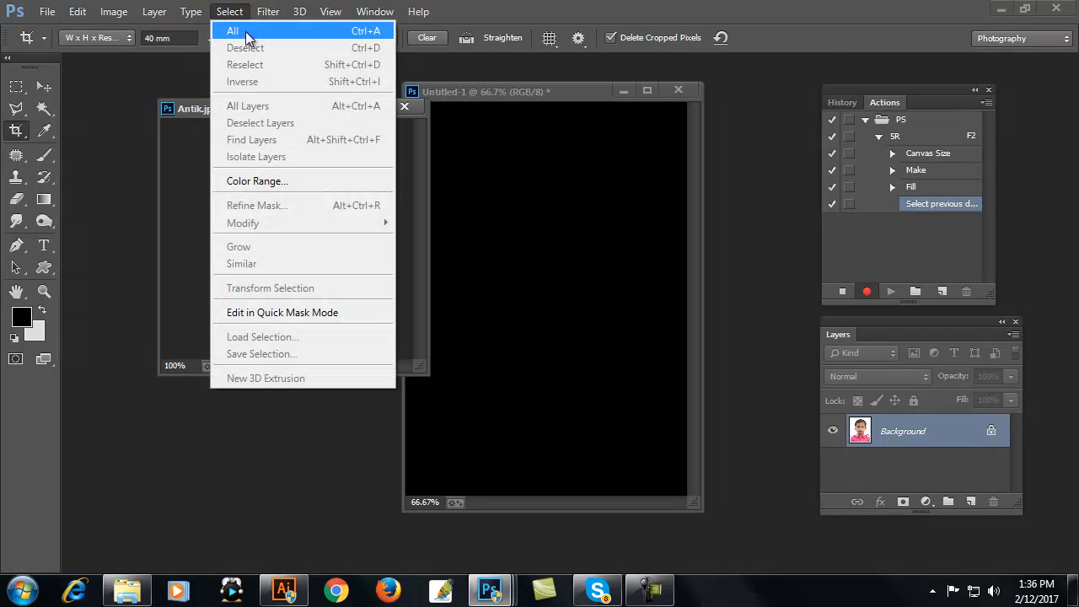
click(246, 32)
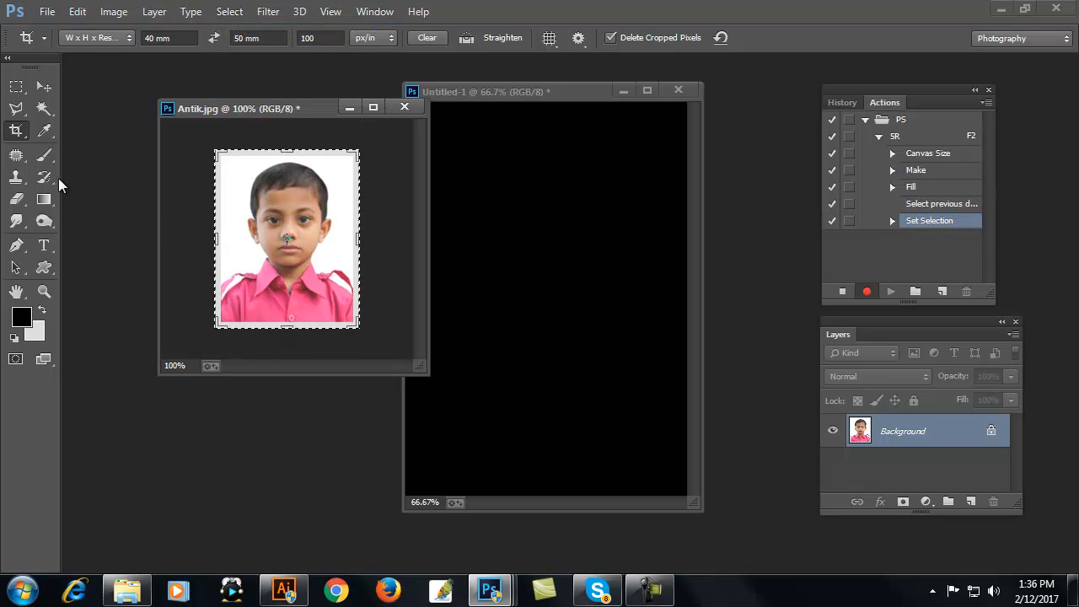
click(77, 12)
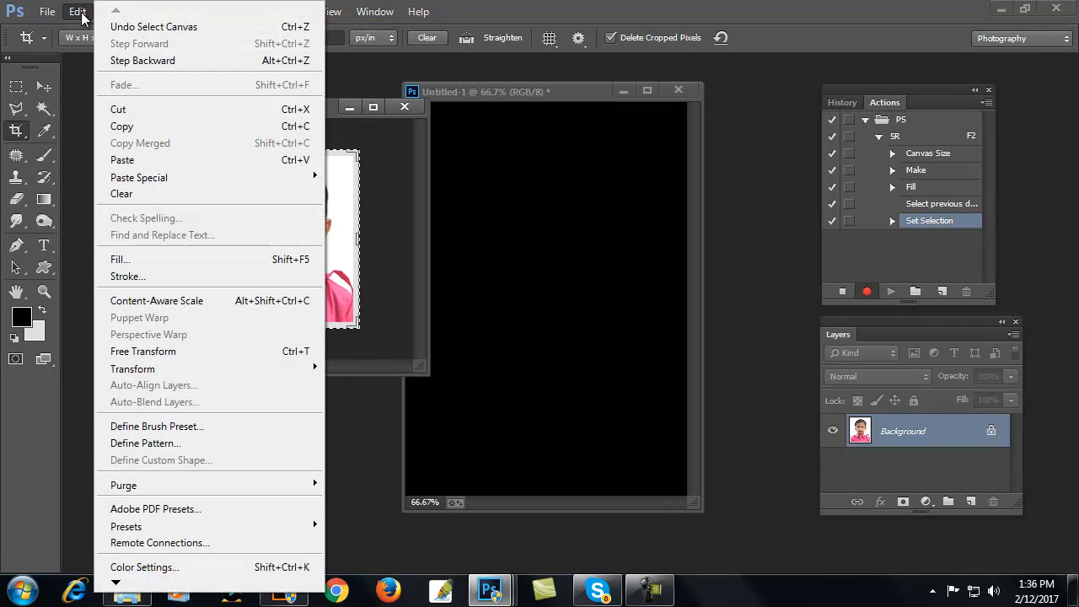
click(122, 128)
drag(284, 106, 213, 108)
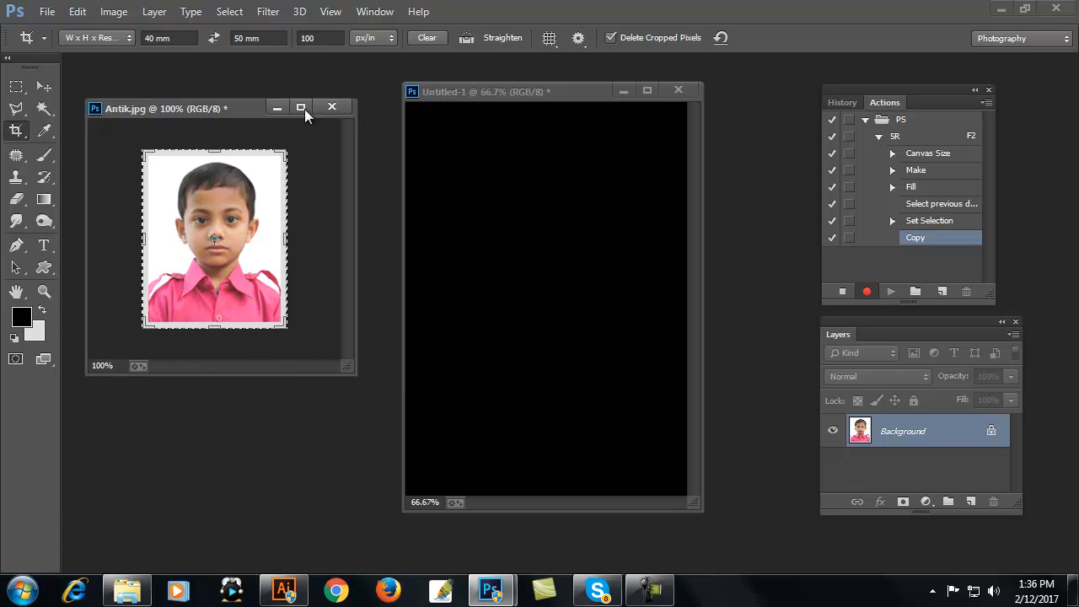
Step: Paste two copies of the portrait onto the black sheet and place them side by side in the top row, starting at the left edge
click(470, 94)
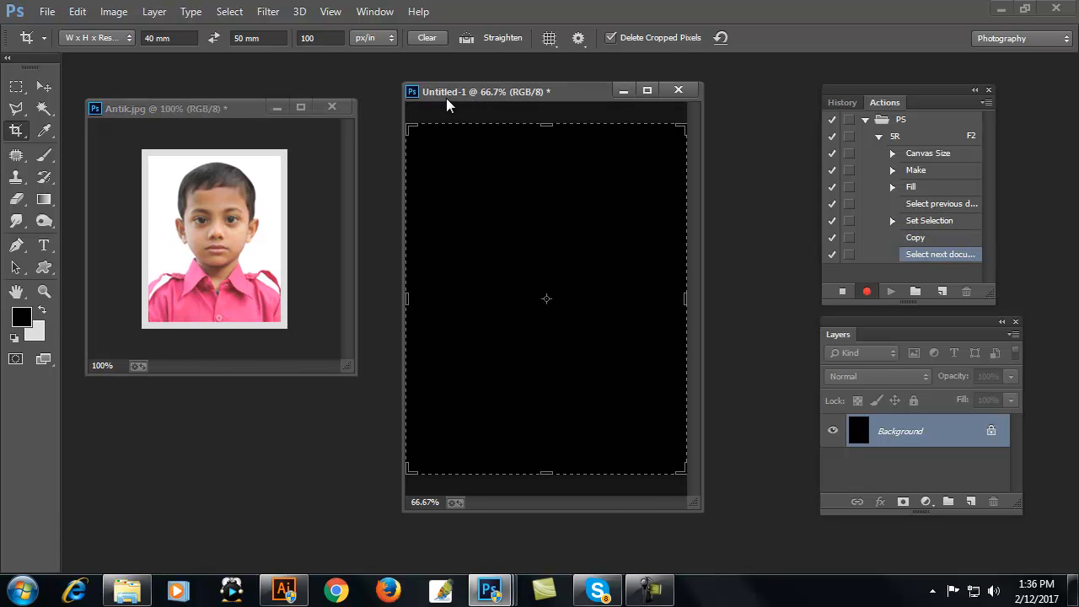
click(77, 12)
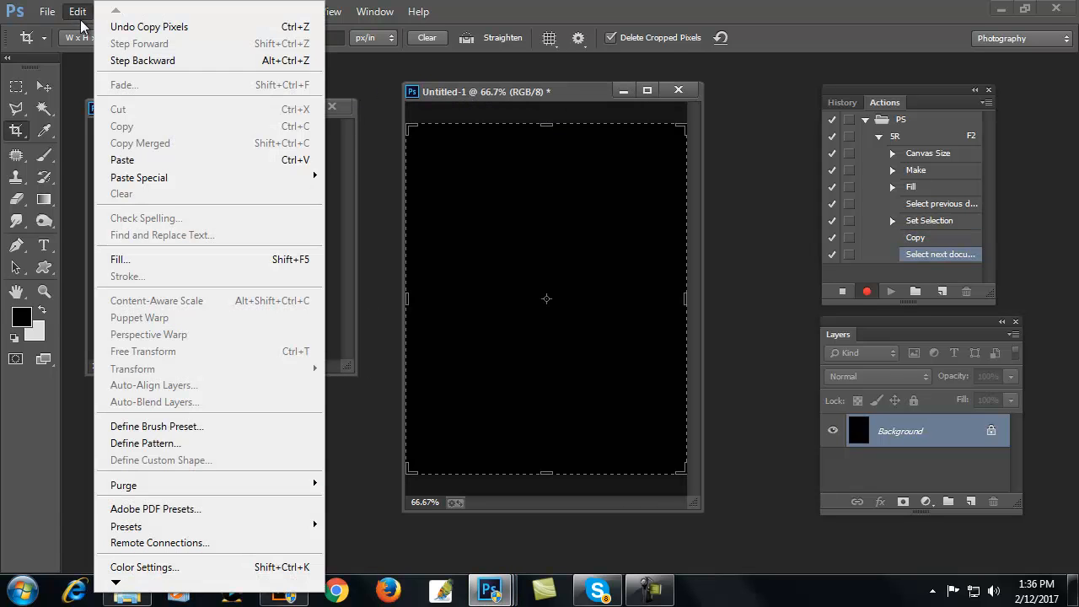
click(122, 160)
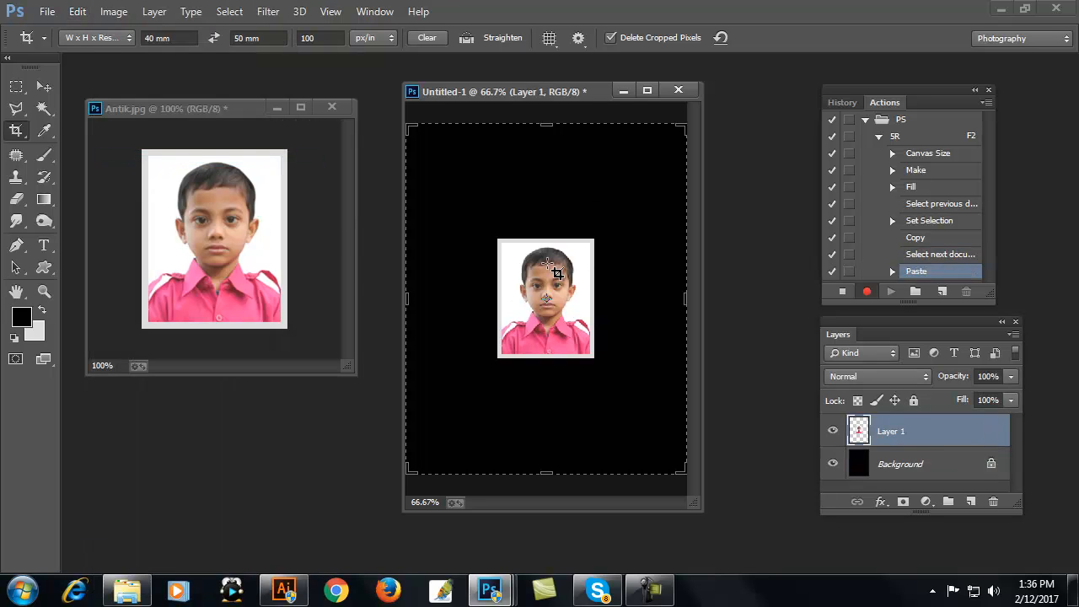
click(43, 87)
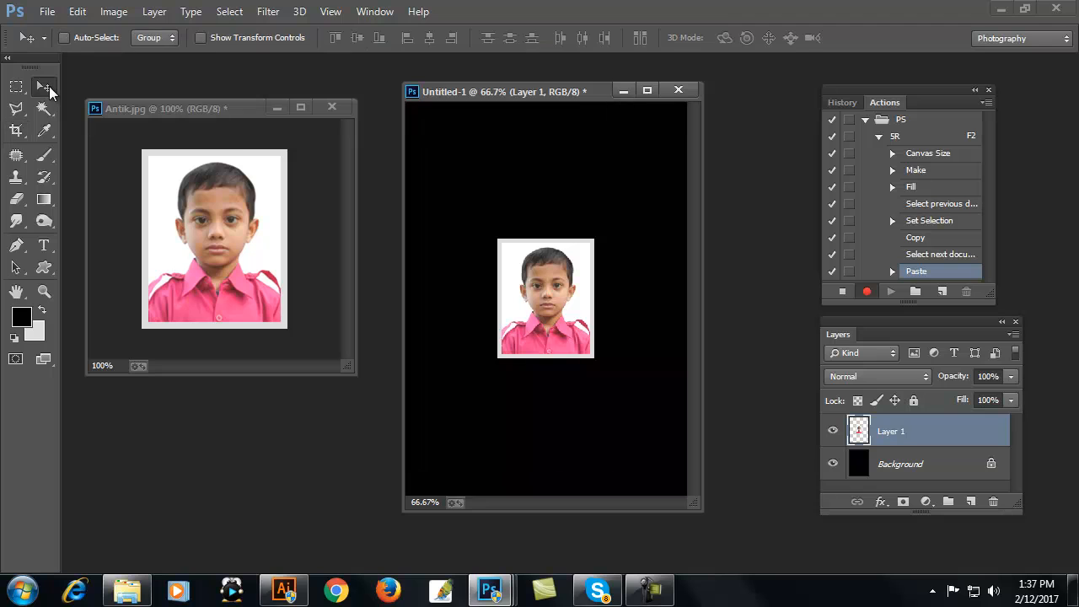
drag(528, 311, 443, 182)
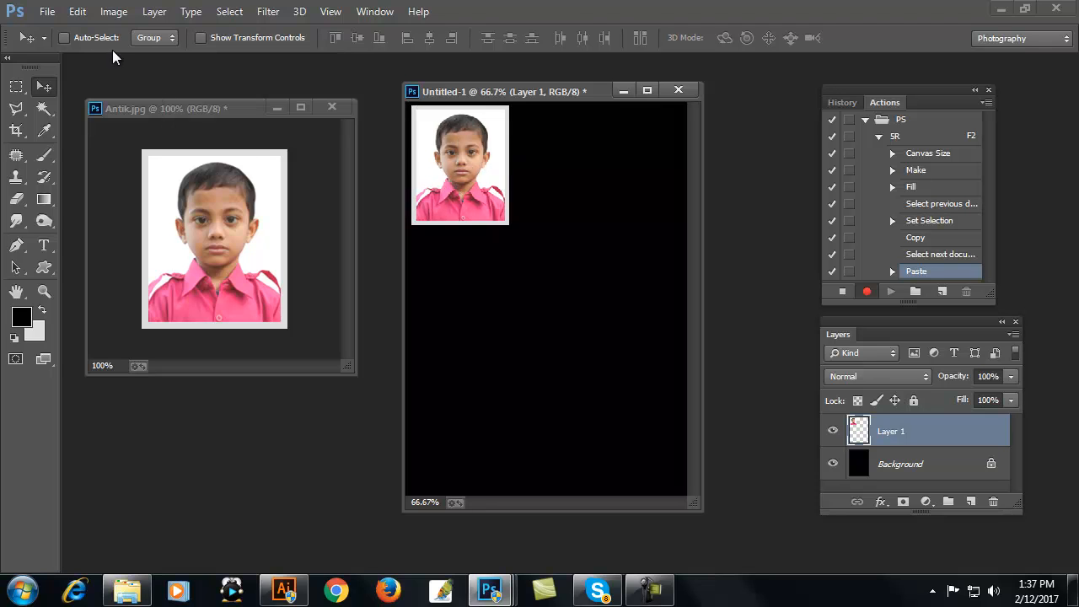
click(77, 11)
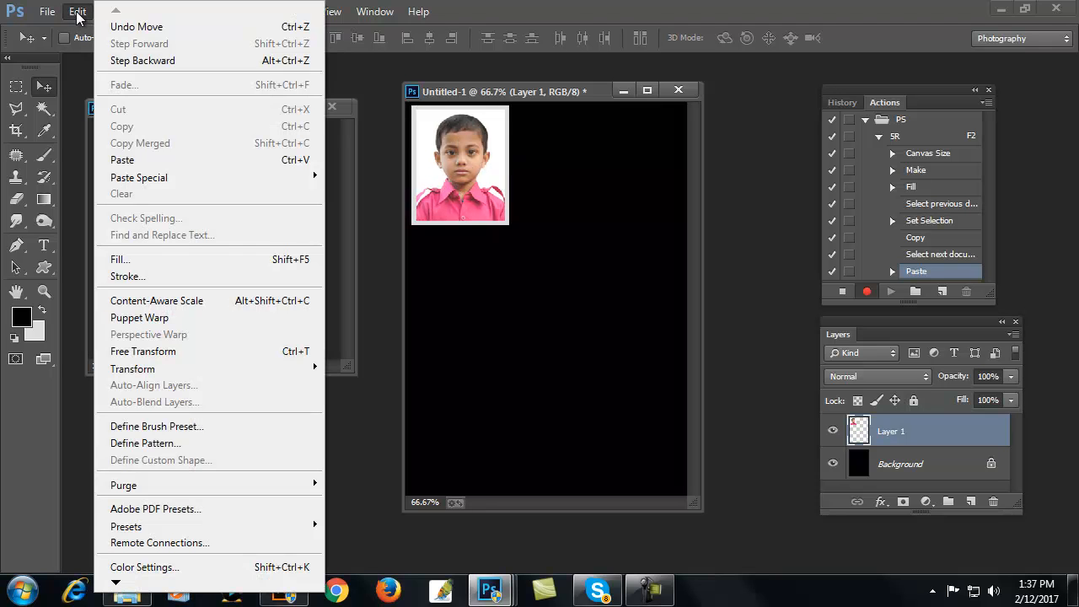
click(154, 166)
drag(532, 327, 552, 195)
Step: Paste two more portrait copies and place them side by side as a second row directly below the first
click(79, 12)
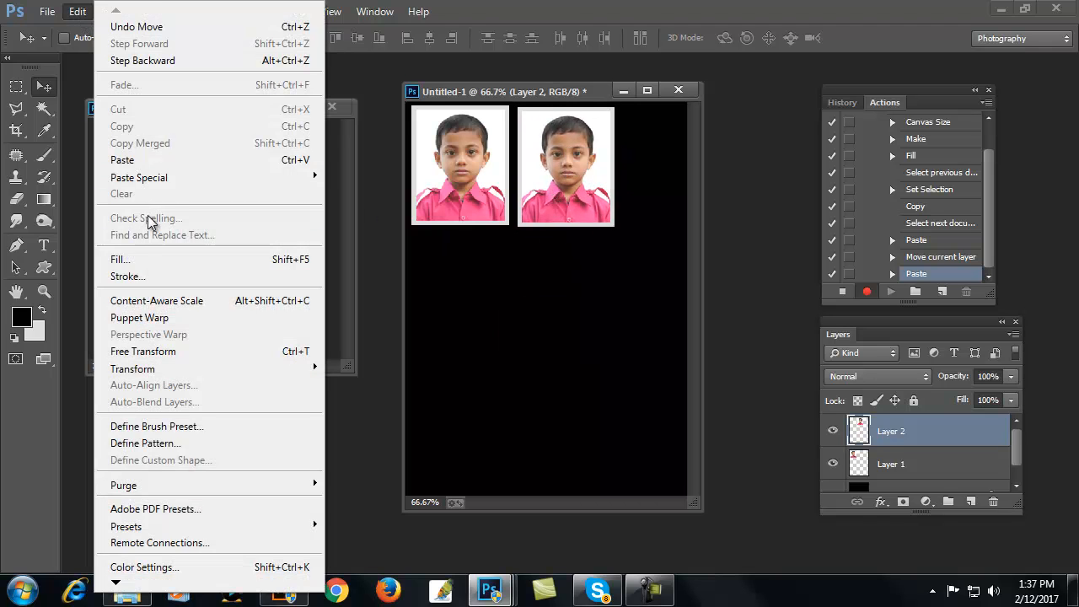
click(145, 163)
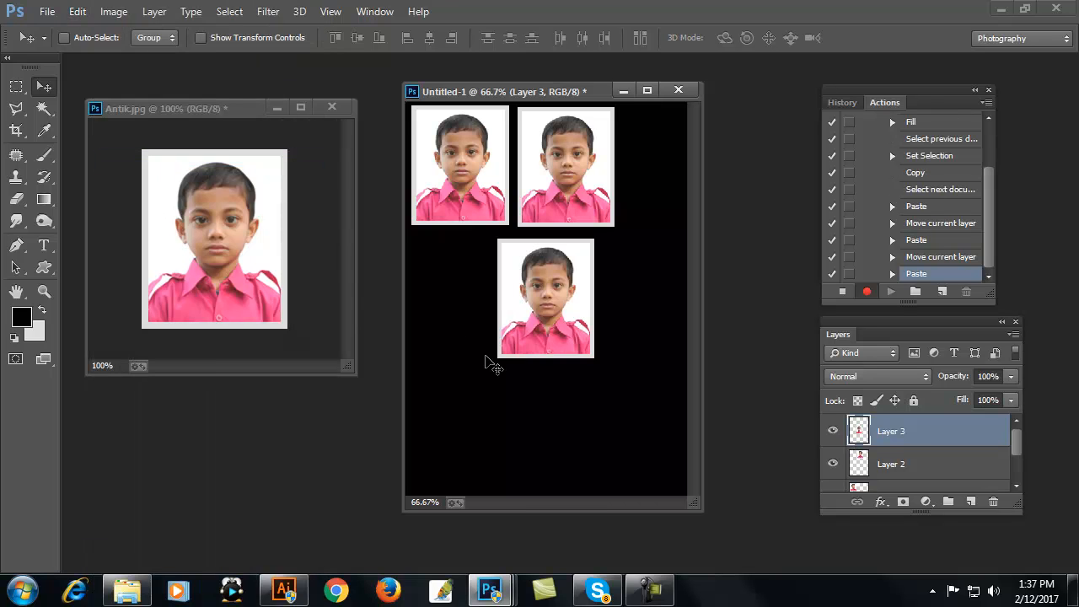
drag(489, 361, 403, 360)
click(78, 11)
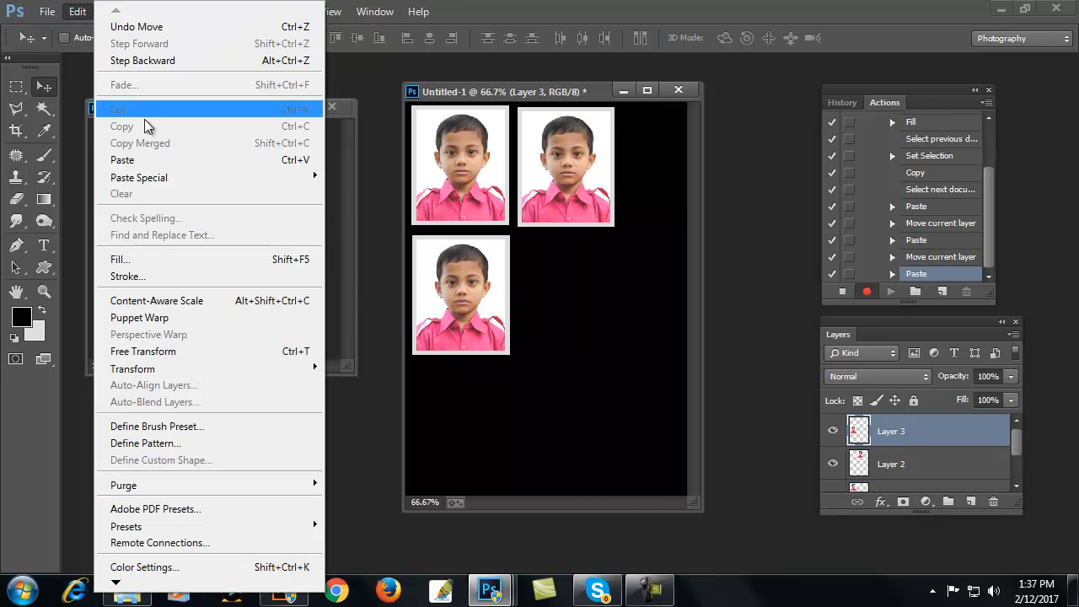
click(149, 159)
drag(475, 291, 579, 291)
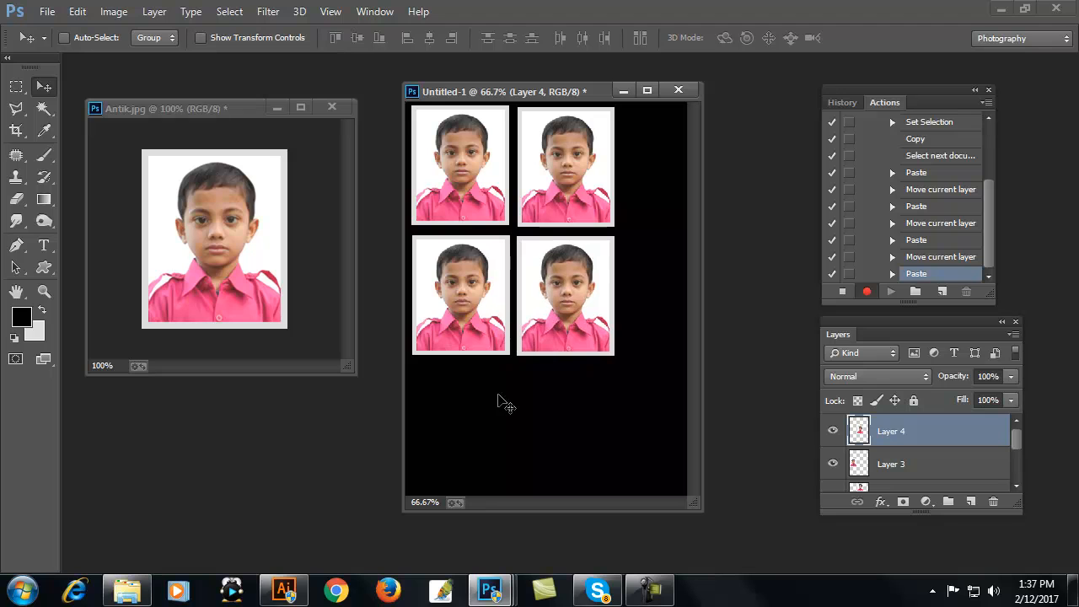
Step: Paste another two portrait copies and place them side by side as the third row at the bottom of the sheet
click(77, 11)
click(149, 160)
drag(417, 318, 460, 422)
key(ctrl+v)
drag(568, 388, 566, 436)
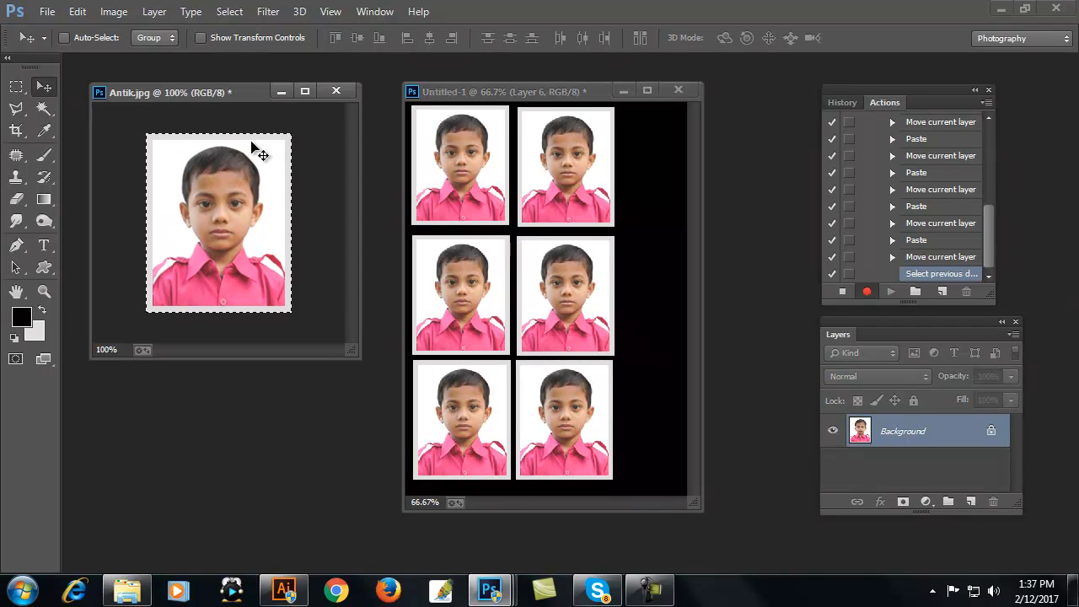
Step: Deselect the original portrait and crop it to 22 mm wide by 27 mm high, keeping its full frame
click(229, 12)
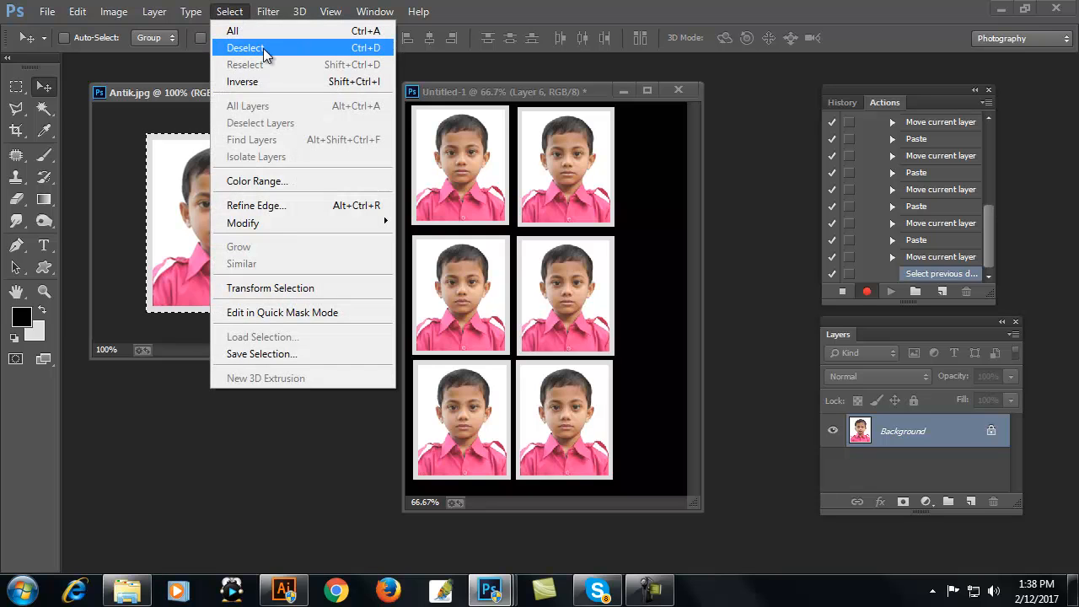
click(263, 48)
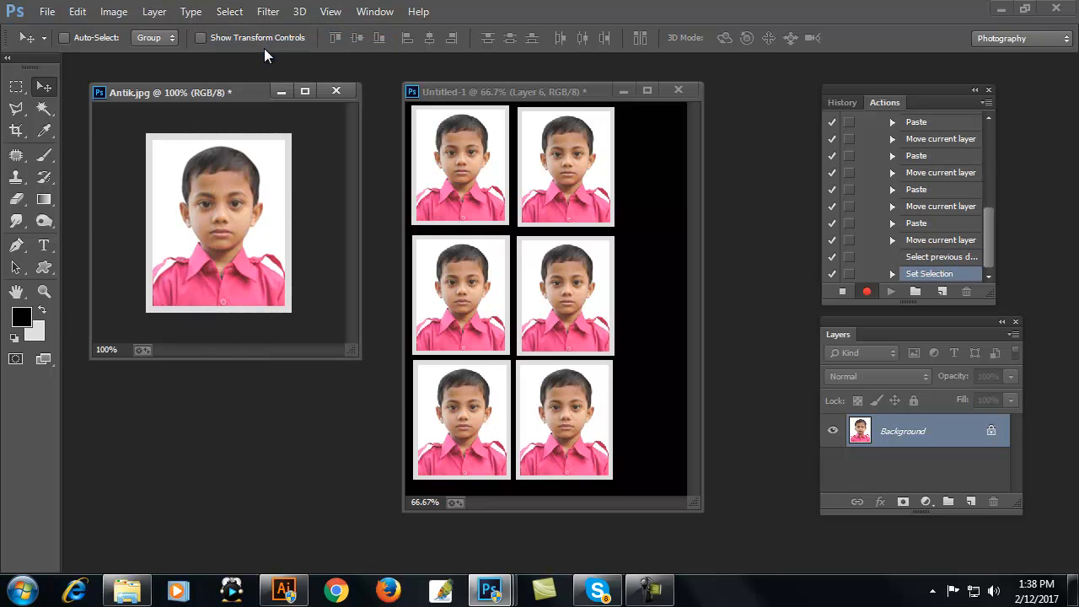
click(17, 131)
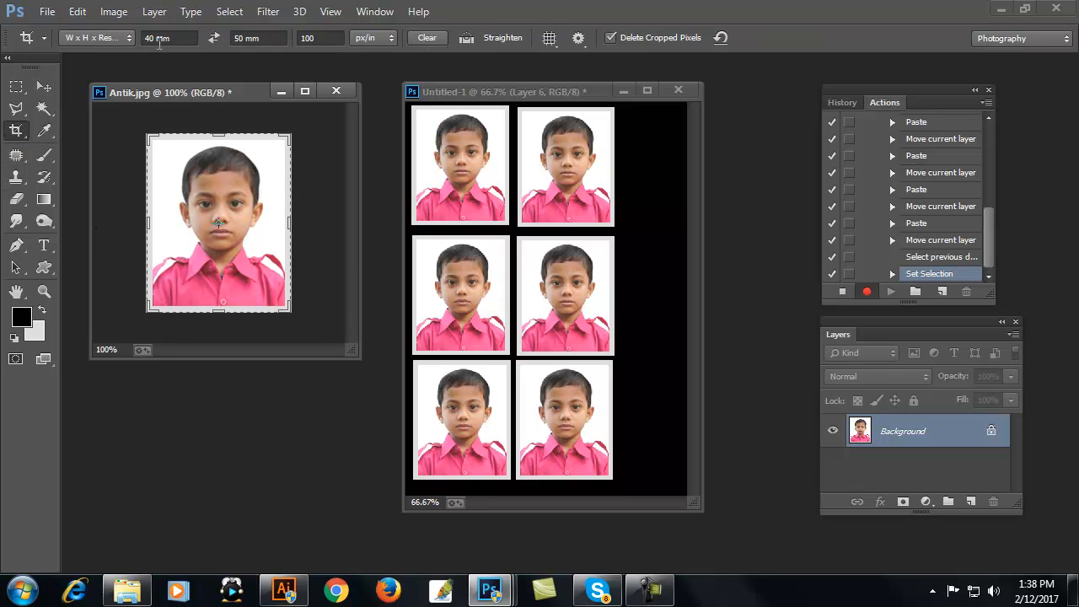
drag(154, 40, 84, 23)
text(22)
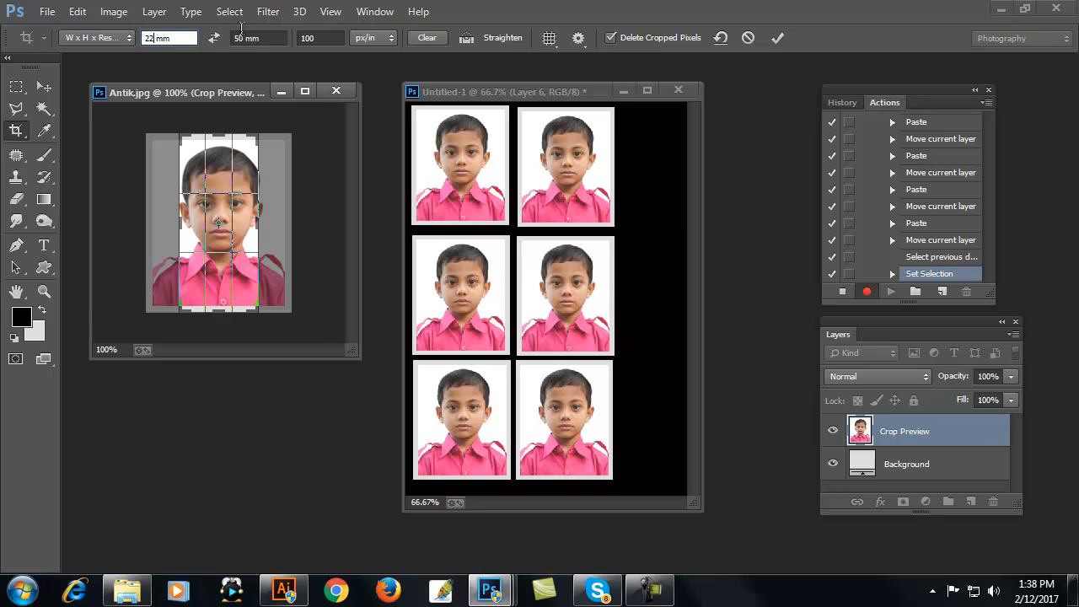
click(244, 39)
drag(244, 39, 140, 19)
text(27)
click(169, 150)
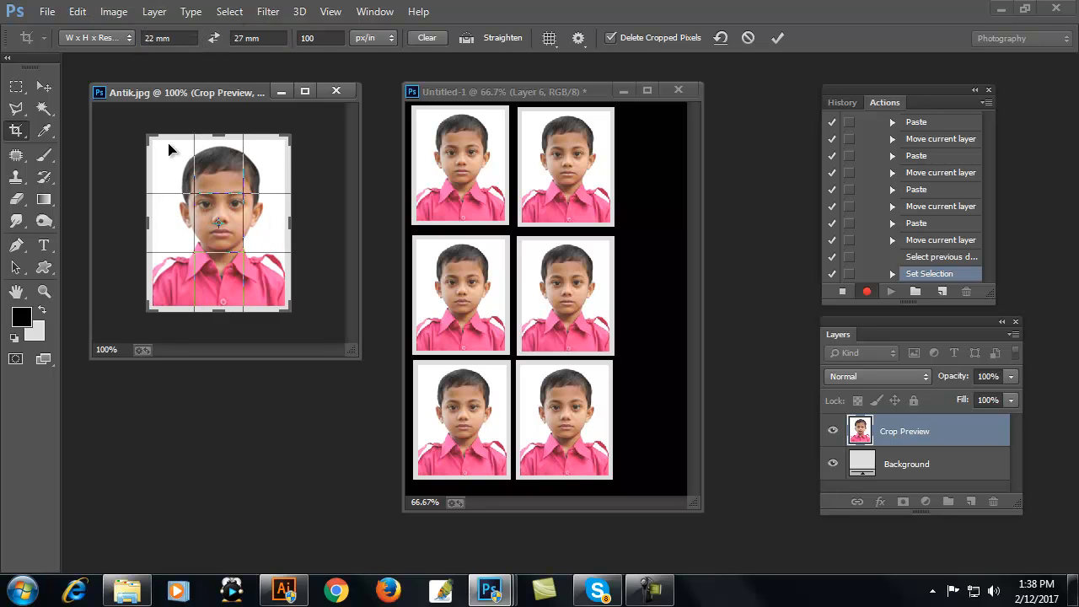
key(Return)
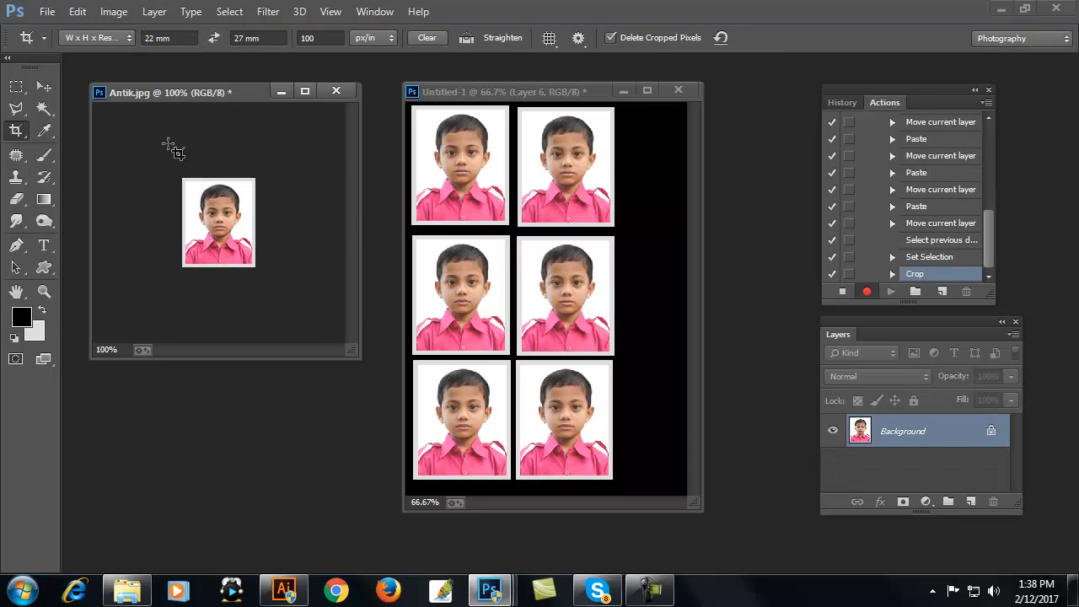
Step: Copy the entire reduced portrait and close its document without saving the changes
click(228, 13)
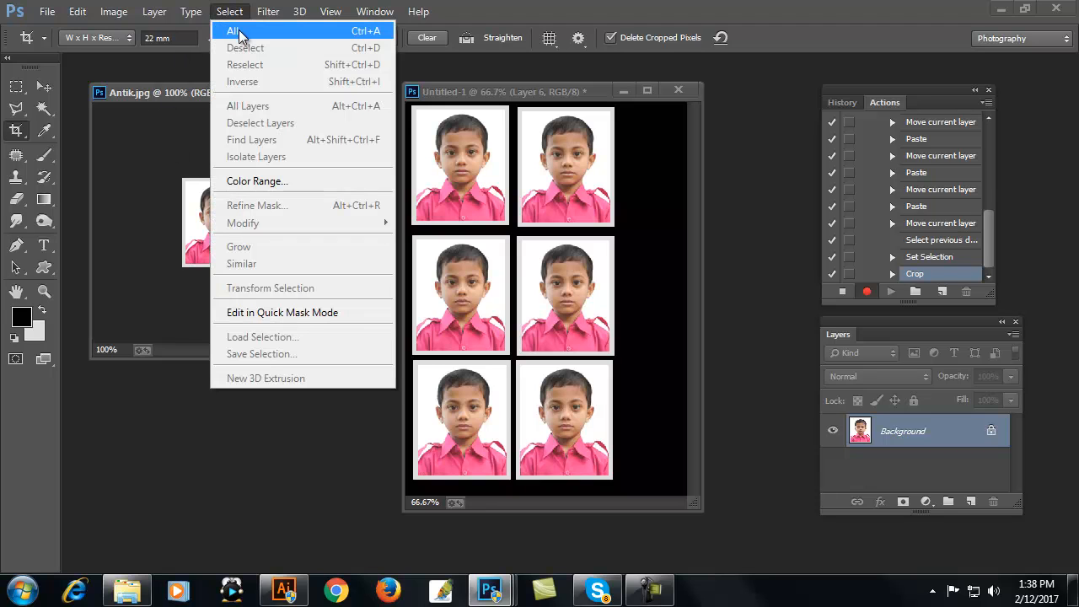
click(238, 32)
click(78, 13)
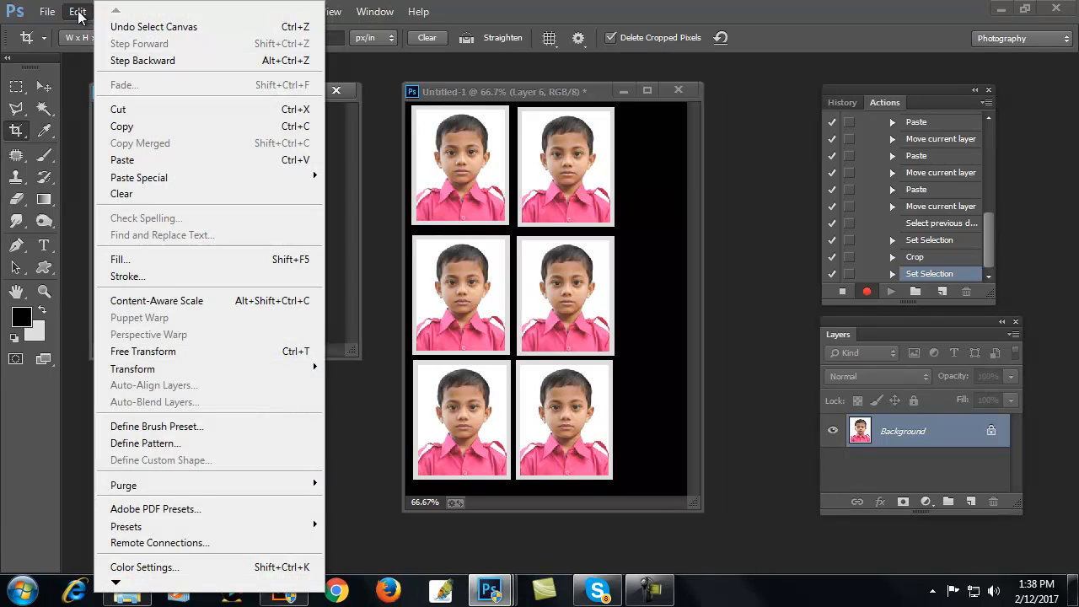
click(143, 128)
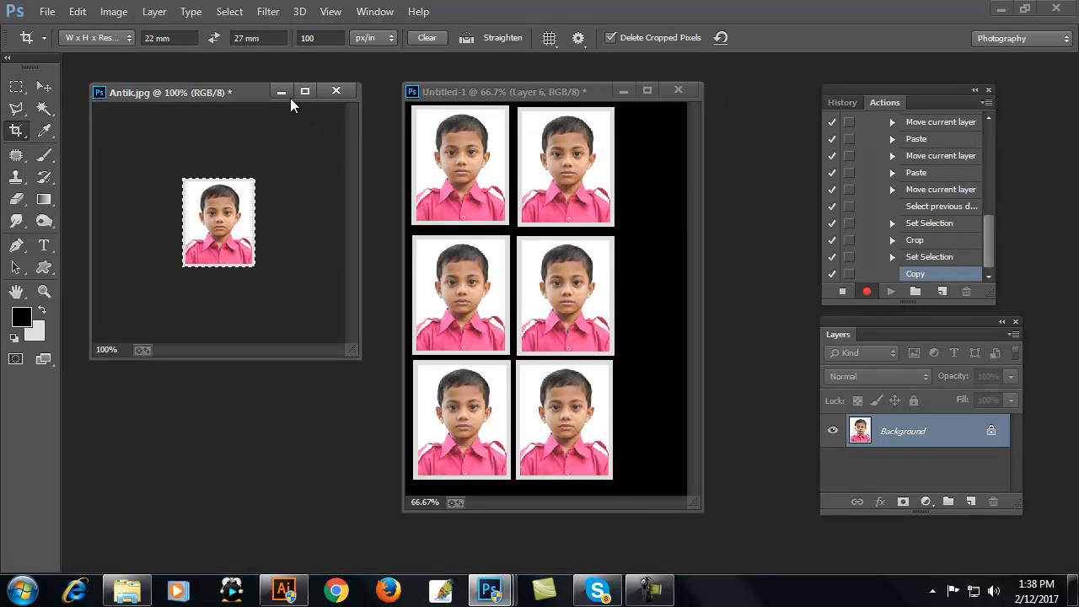
click(336, 91)
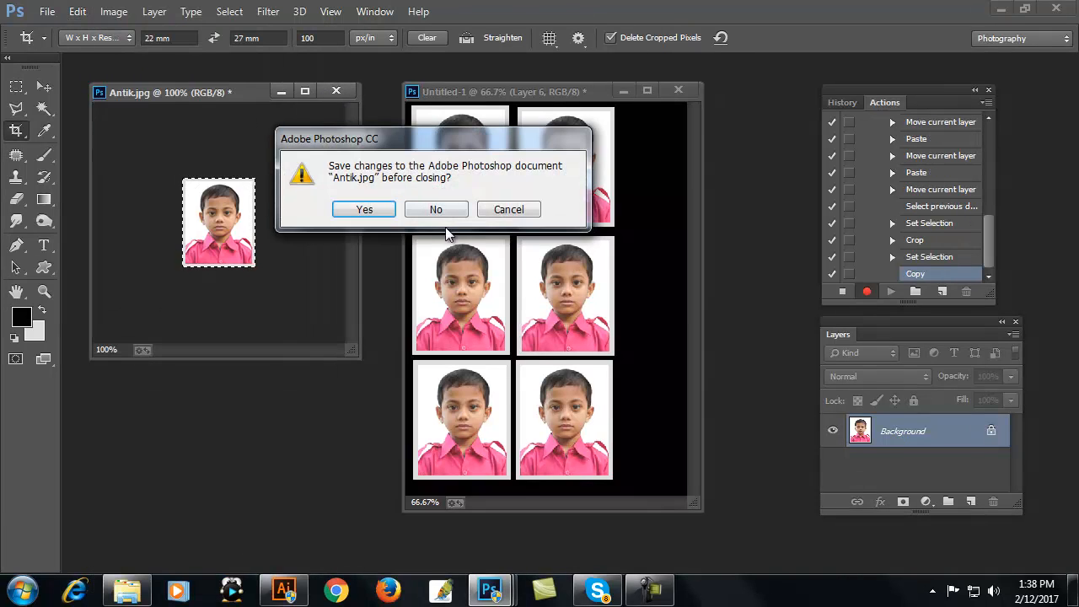
click(435, 208)
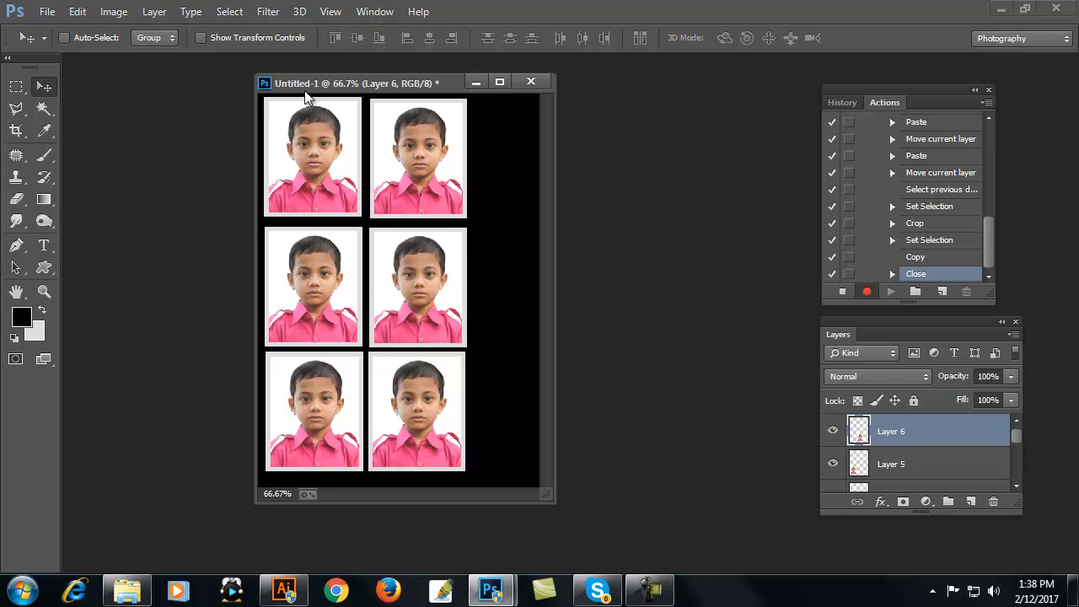
Step: Paste two copies of the small portrait onto the sheet and stack them at the top of the empty right-hand strip
click(78, 12)
click(132, 163)
drag(403, 304, 508, 145)
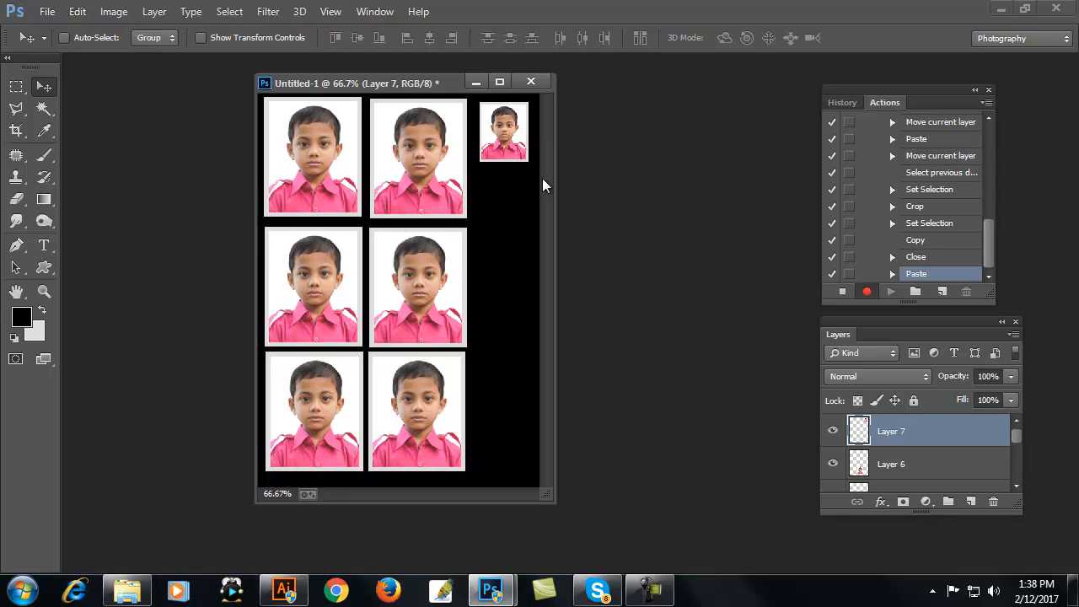
click(78, 12)
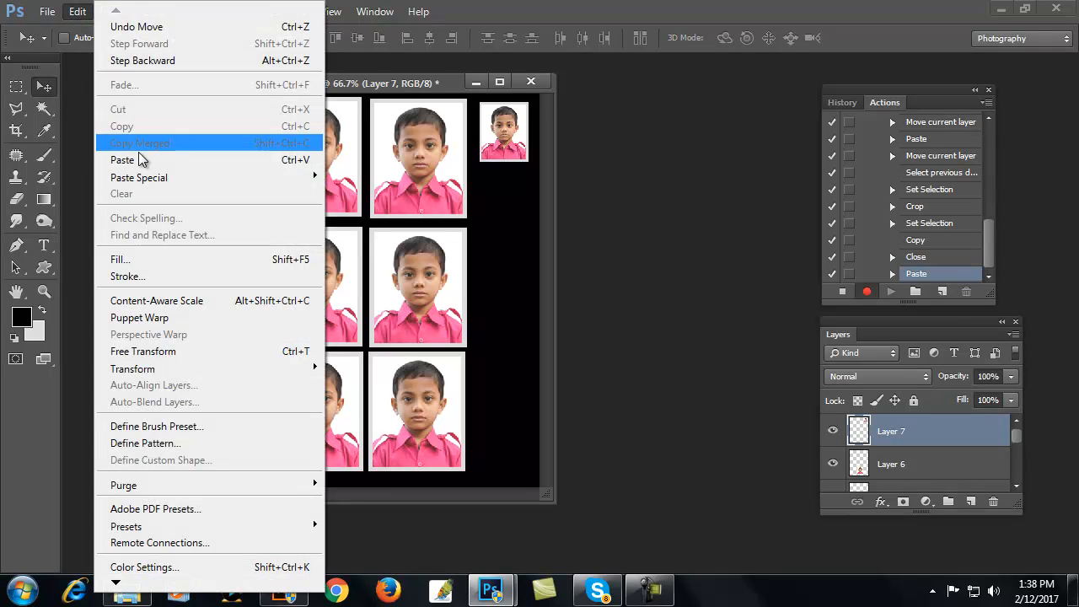
click(125, 159)
drag(399, 295, 494, 192)
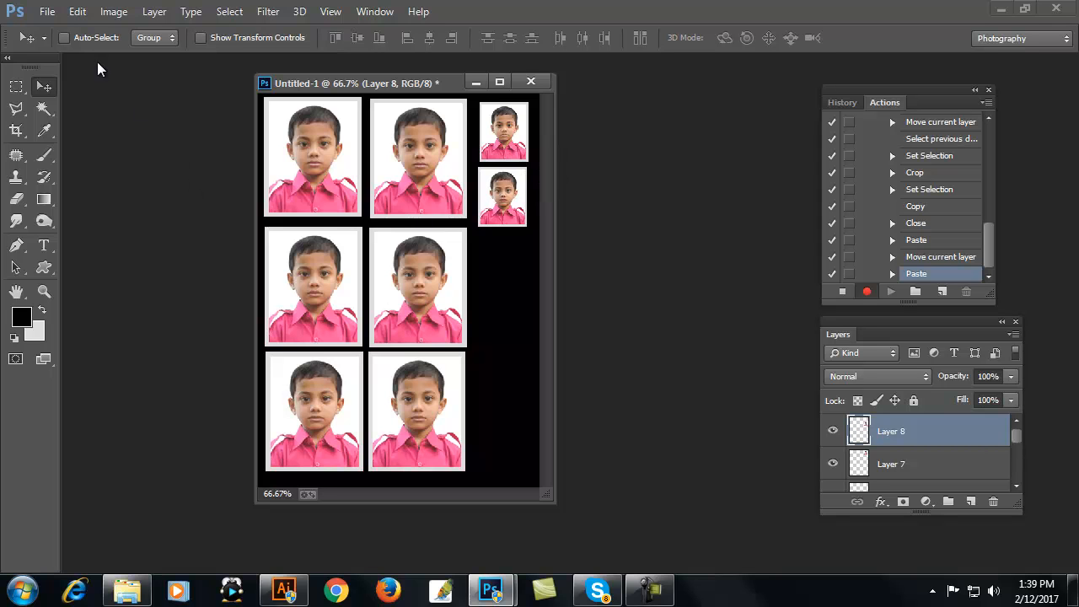
Step: Paste a third and a fourth small portrait and stack them below the first two in the right-hand column
click(77, 12)
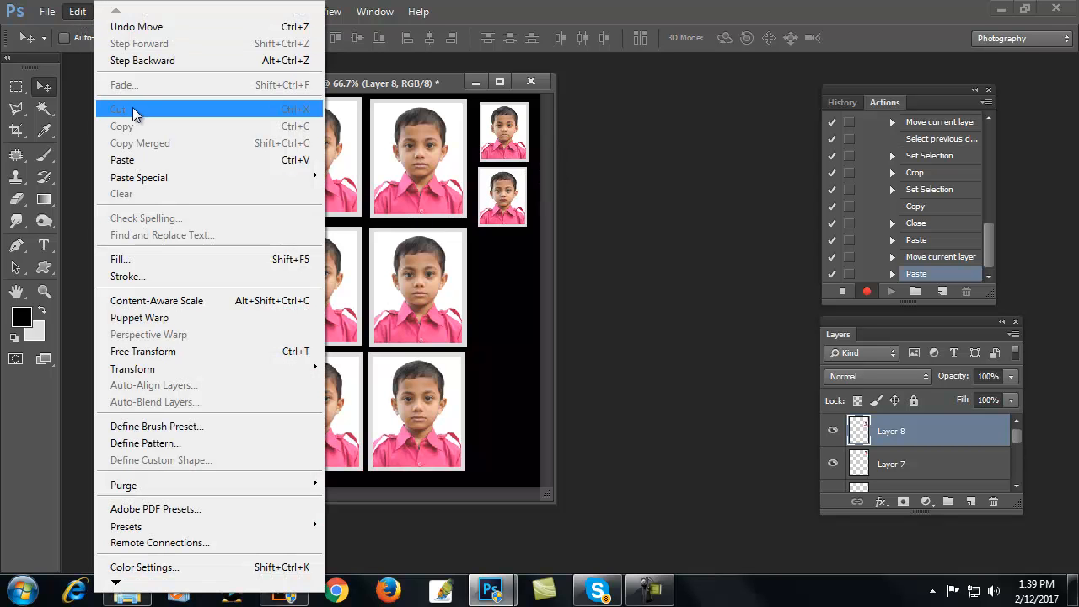
click(135, 160)
drag(403, 290, 504, 258)
click(78, 12)
click(121, 160)
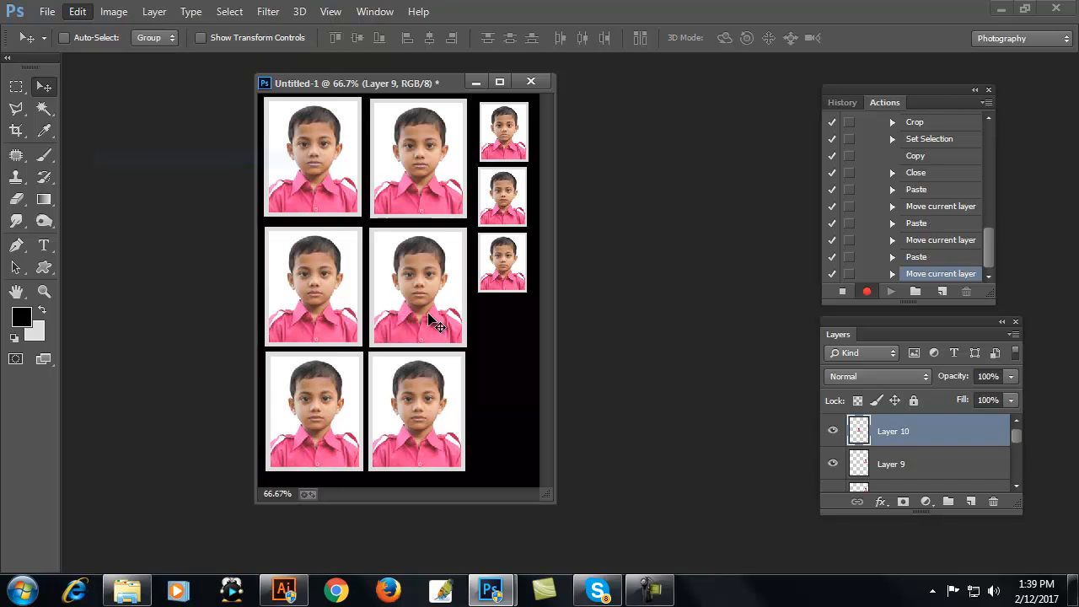
drag(401, 289, 502, 328)
Step: Paste a fifth and a sixth small portrait and stack them at the bottom of the sheet's right-hand column
click(78, 12)
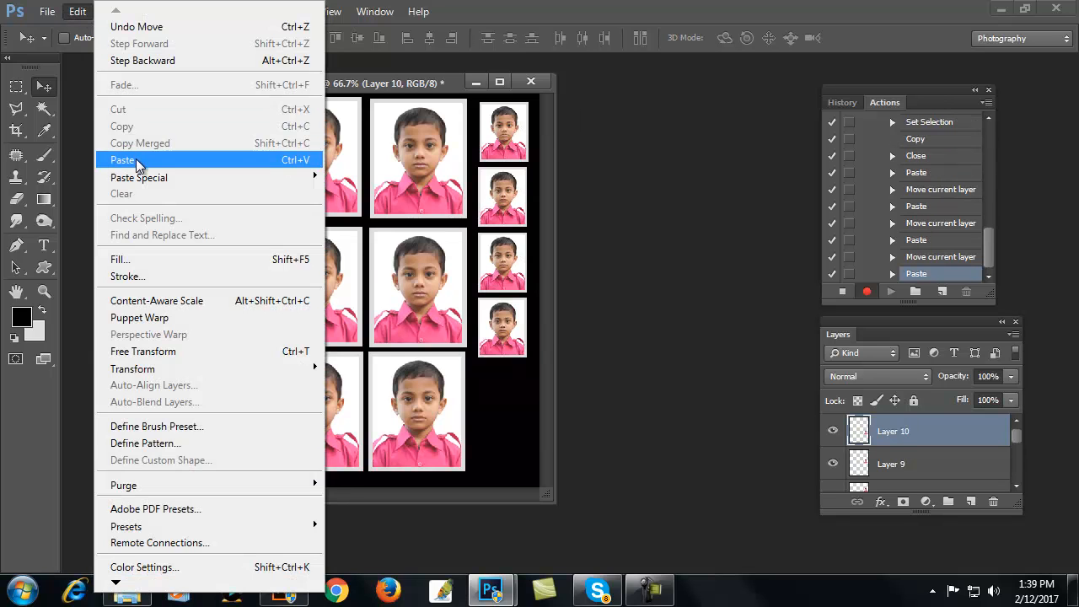
click(121, 161)
drag(403, 314, 511, 422)
click(77, 12)
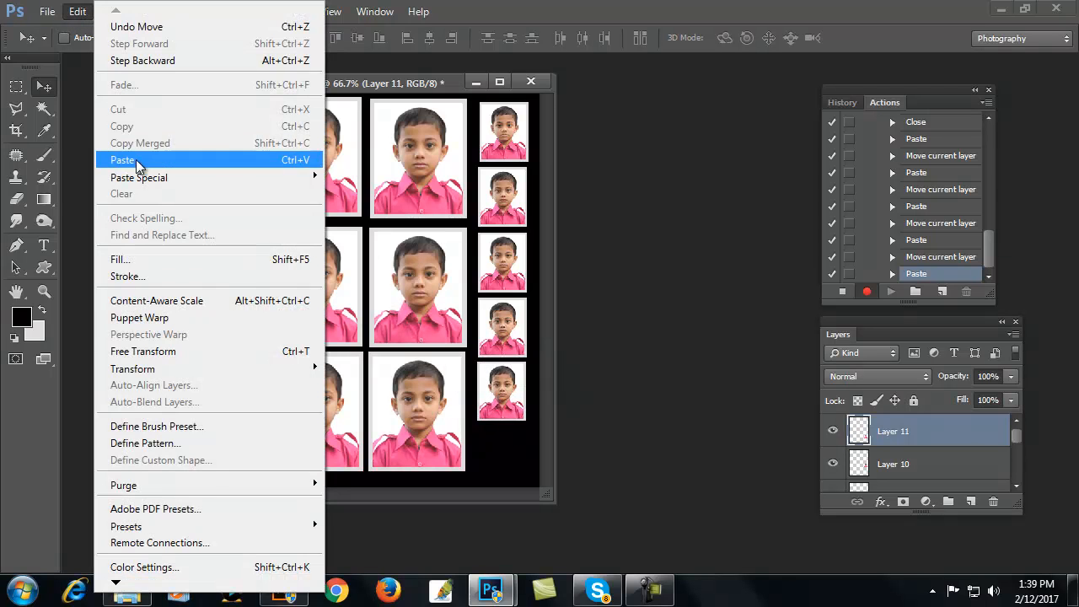
click(135, 160)
drag(371, 307, 474, 470)
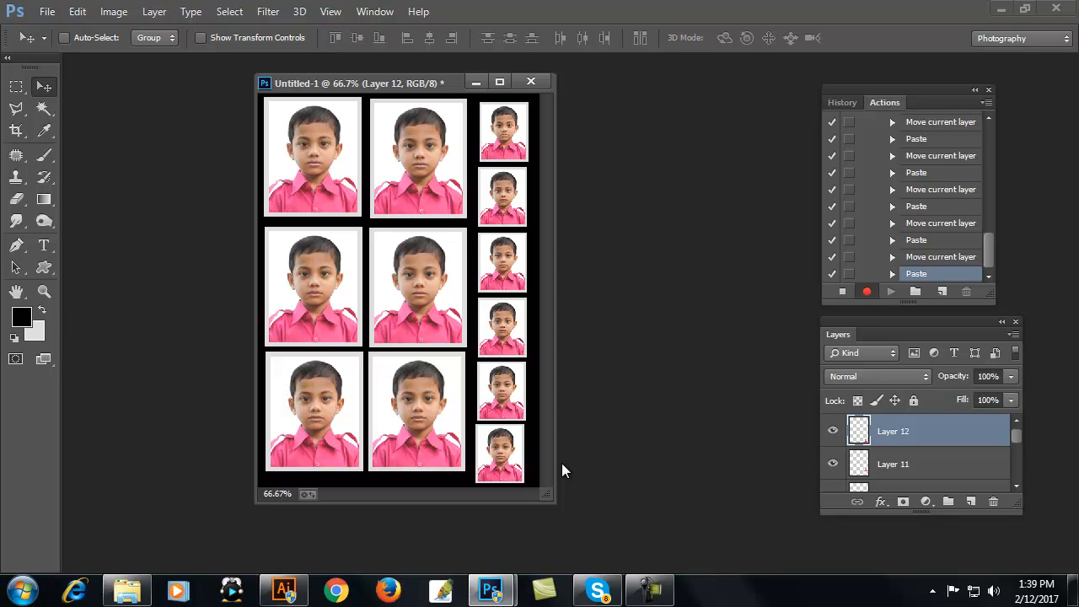
Step: Flatten the completed sheet into a single background layer and stop recording the 5R action
click(154, 12)
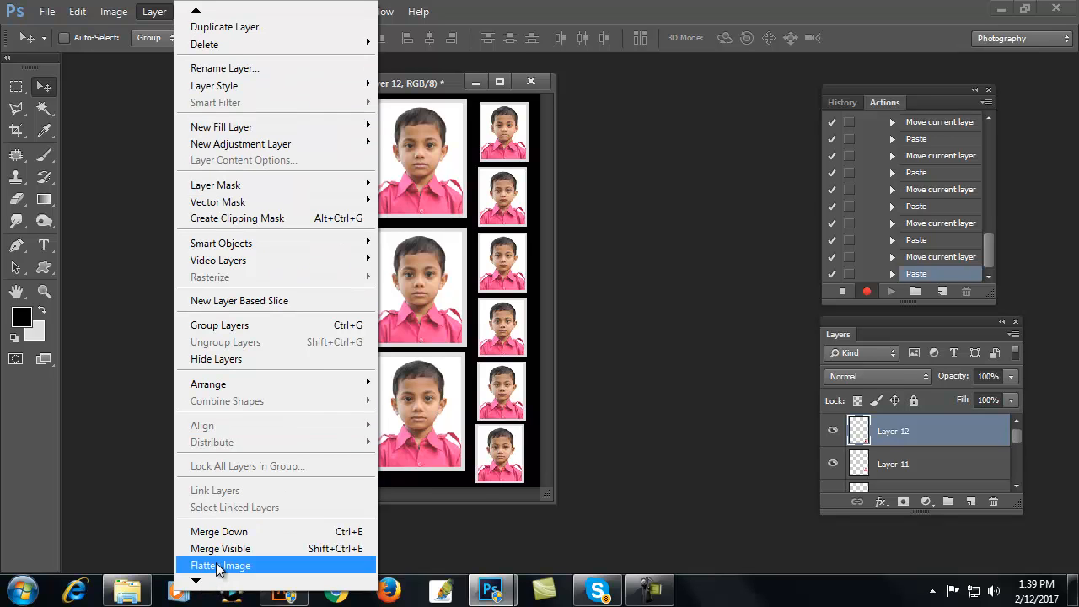
click(219, 569)
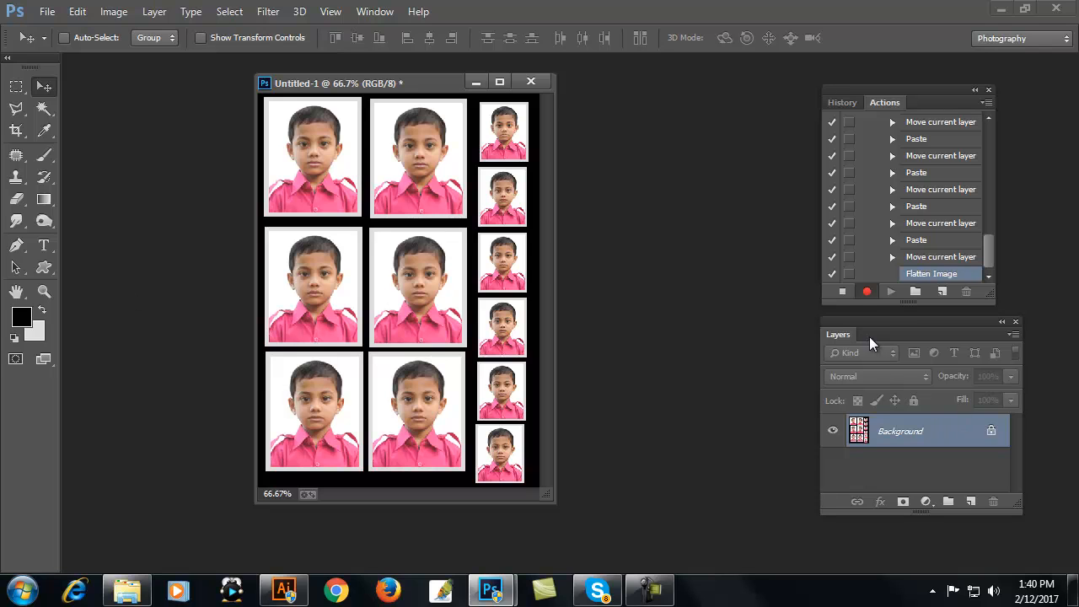
click(843, 292)
Step: Close the finished sheet and open the bride photo 9.jpg as a test image
click(531, 82)
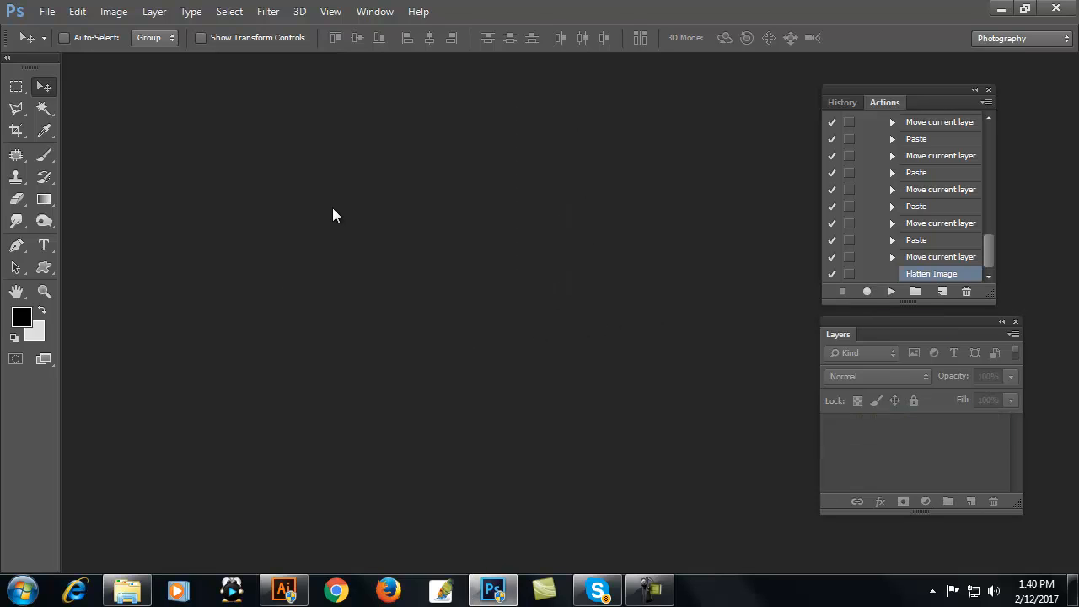
click(47, 12)
click(78, 49)
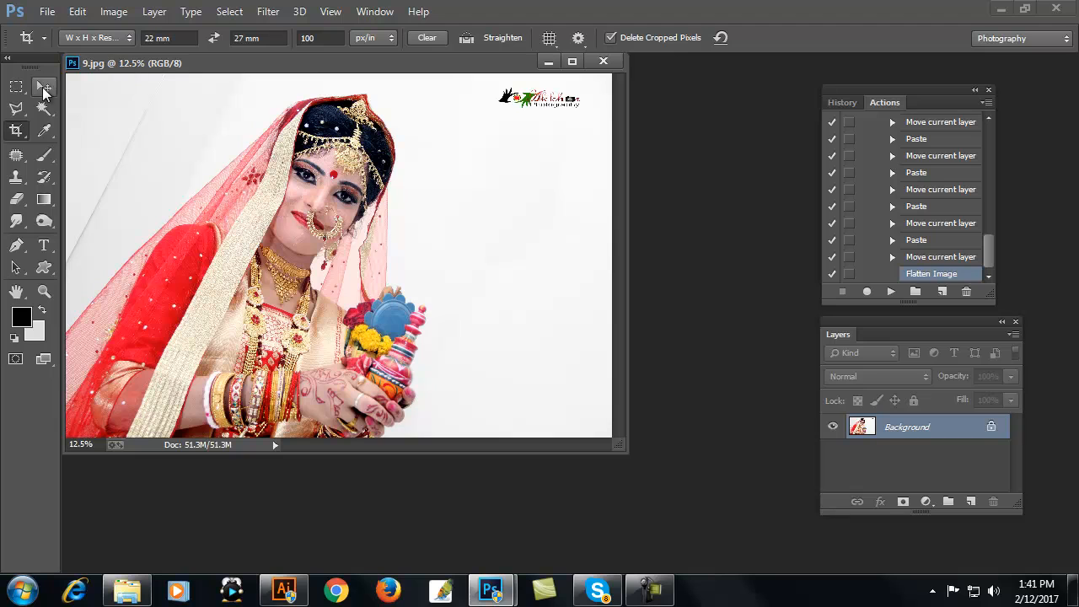
Step: Crop the bride photo to 40 mm wide by 50 mm high, framing her head and shoulders
click(18, 131)
click(150, 39)
text(40)
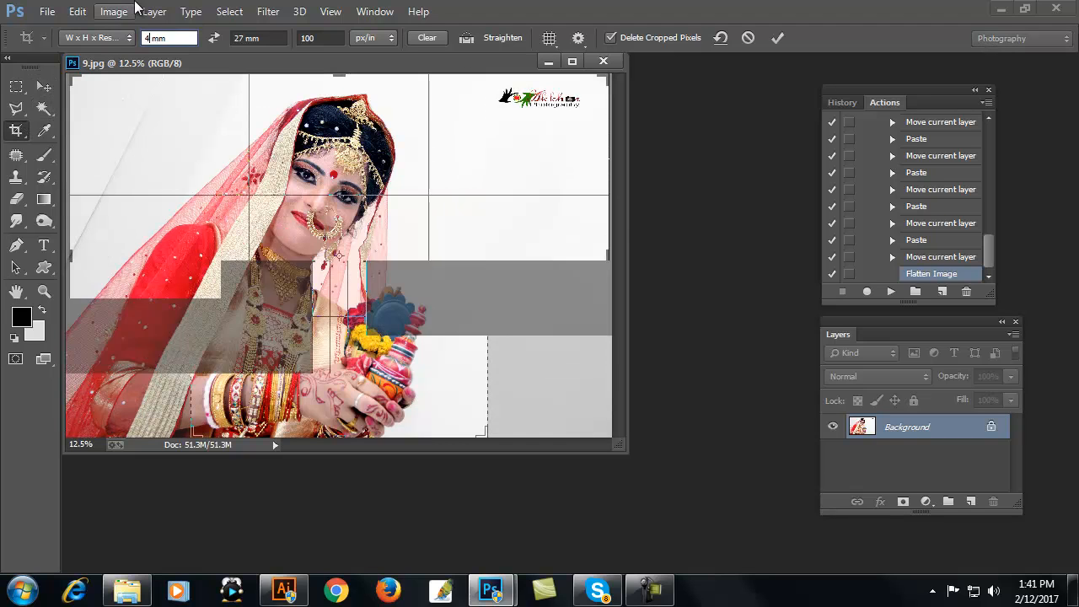
click(243, 39)
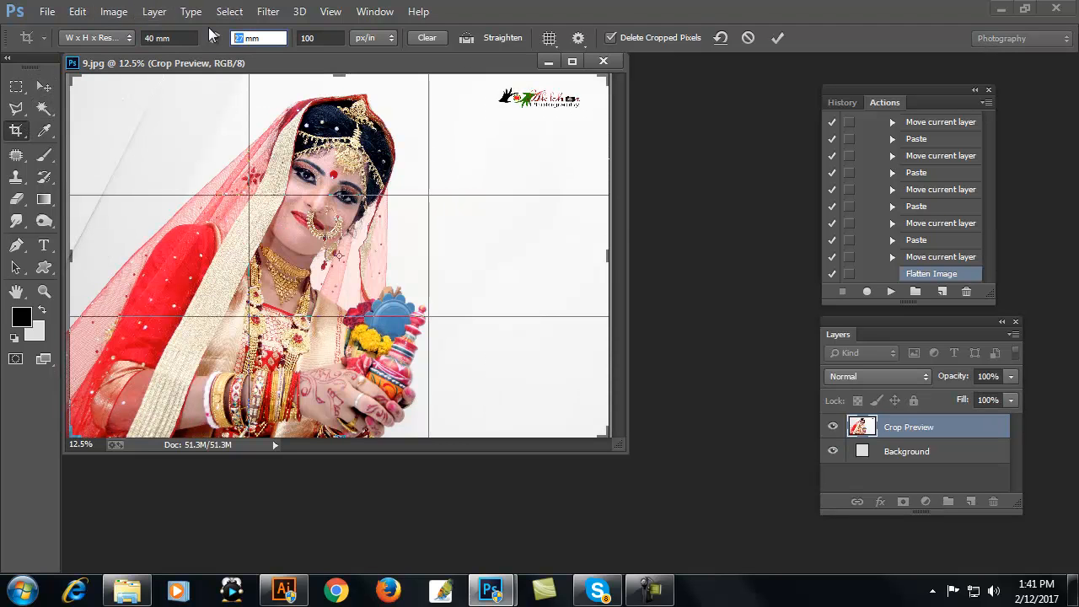
text(50)
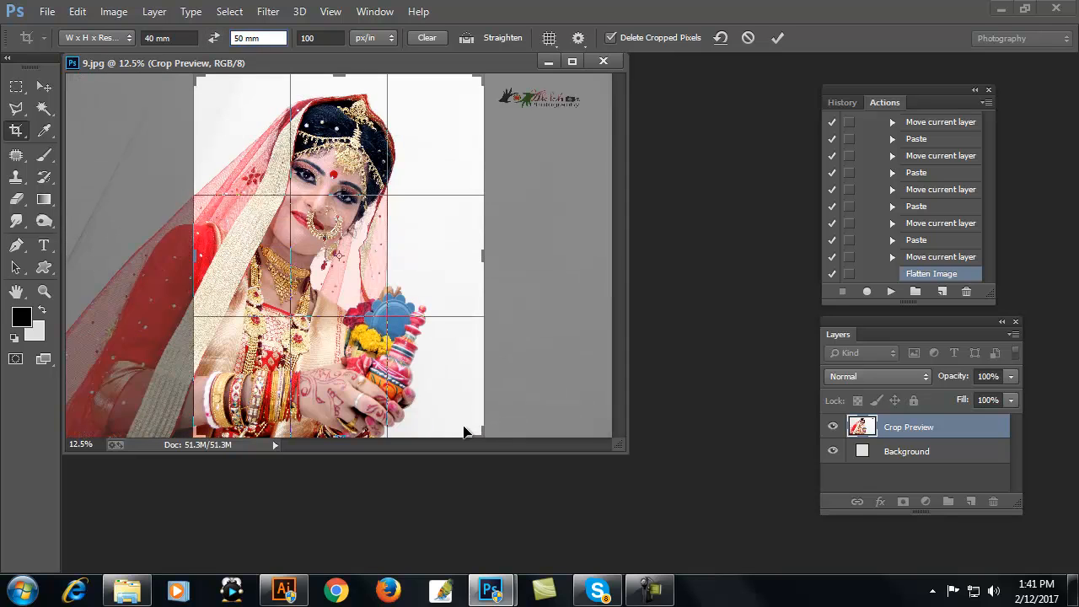
drag(477, 436, 455, 334)
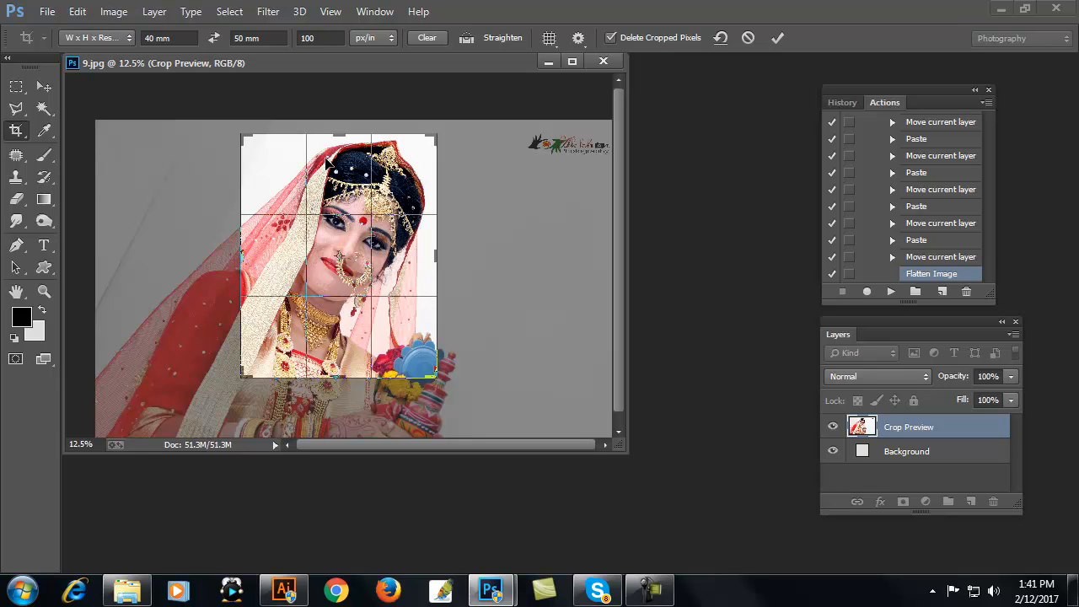
key(Return)
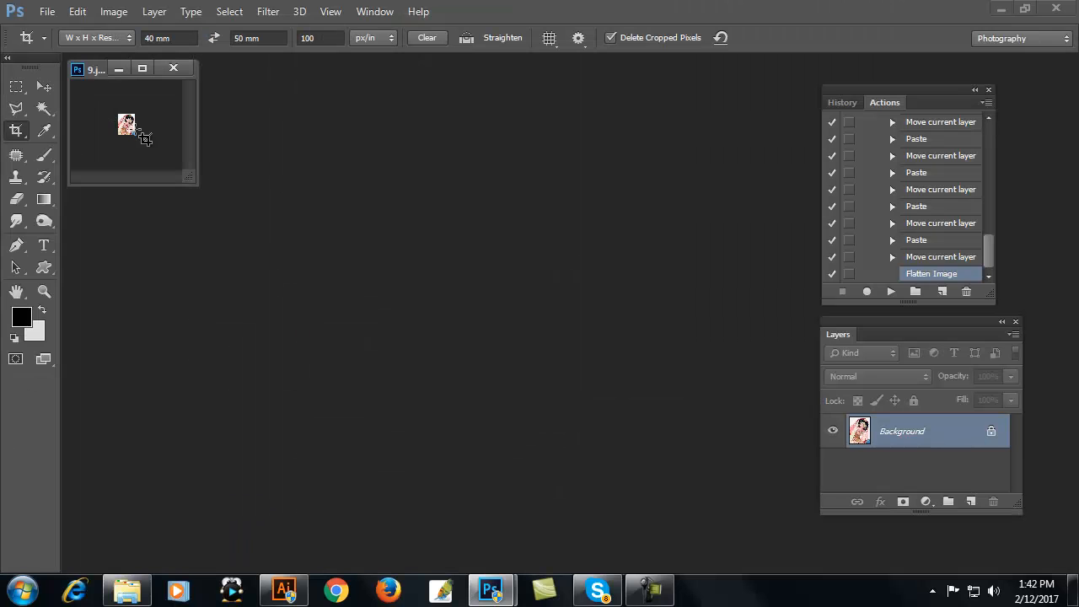
Step: Select the 5R action in the PS set and play it on the cropped bride photo
drag(988, 248, 1006, 134)
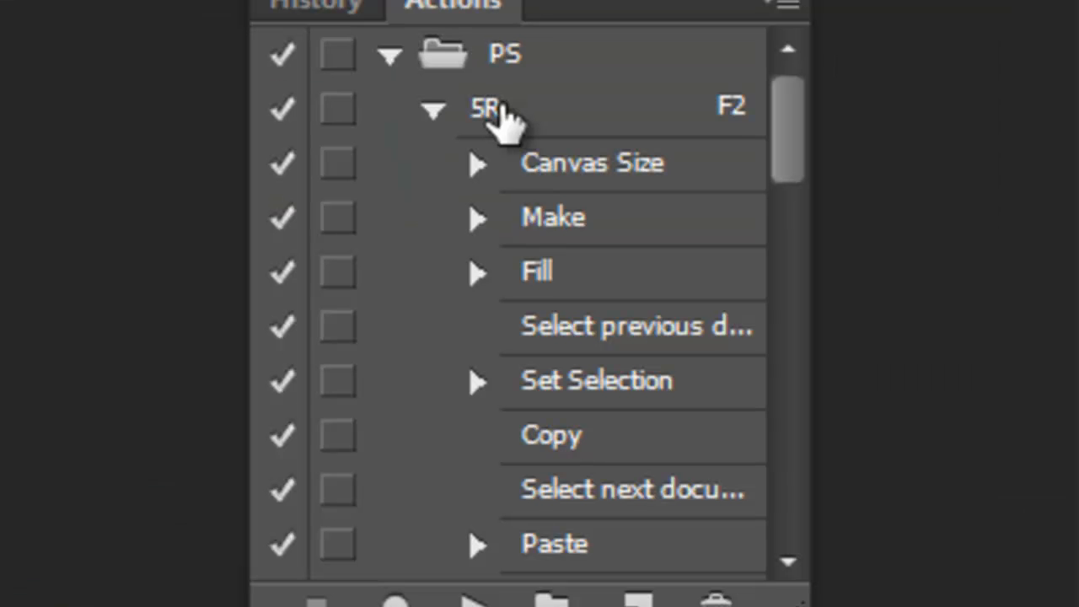
click(494, 116)
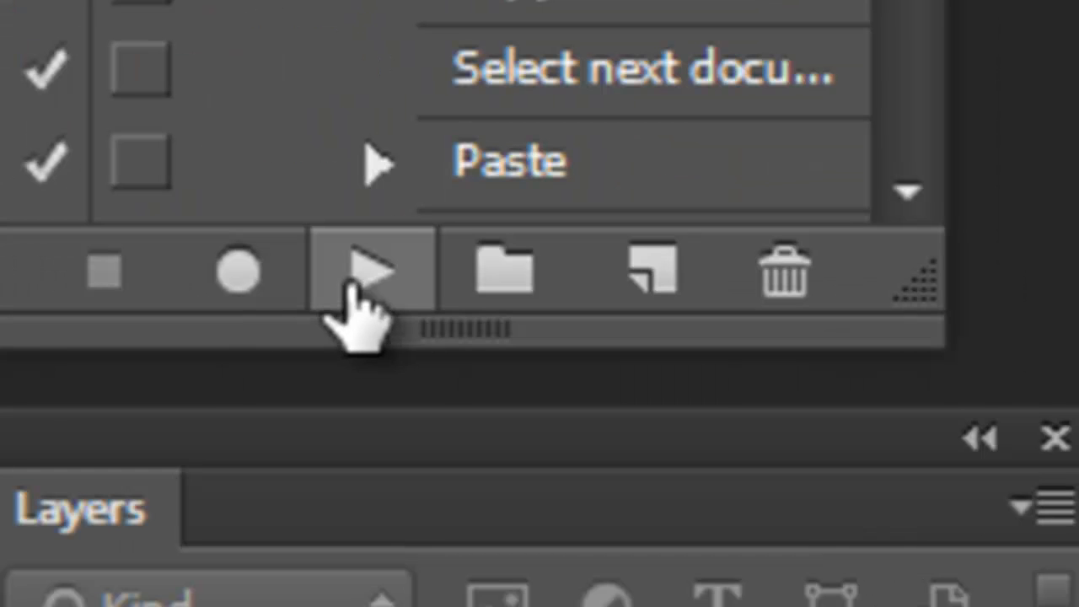
click(352, 287)
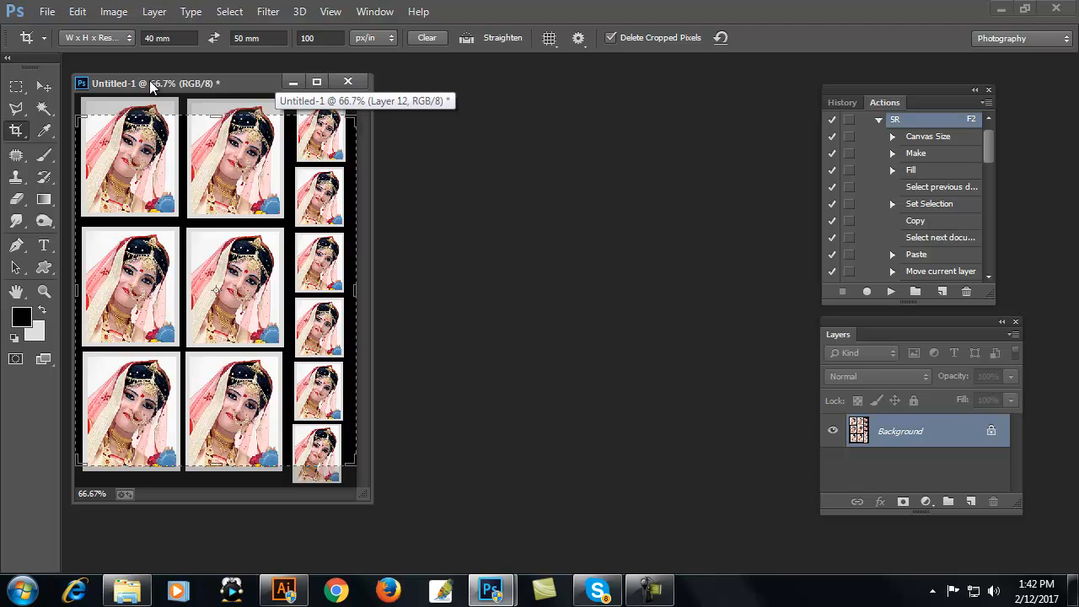
Step: Open the portrait of the woman in blue from the PP siza folder and play the 5R action on it
click(47, 11)
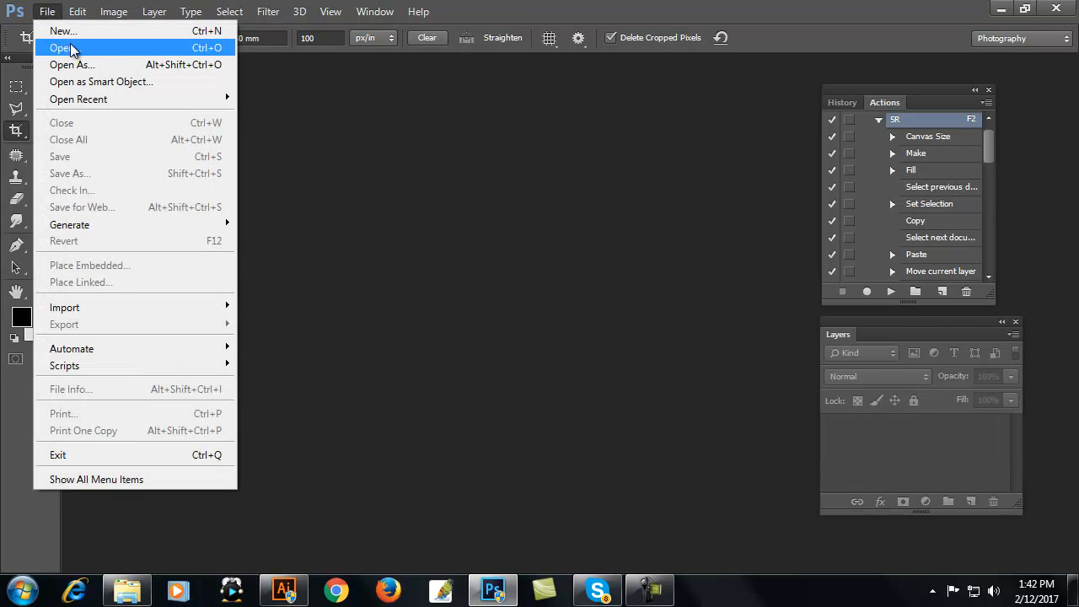
click(62, 46)
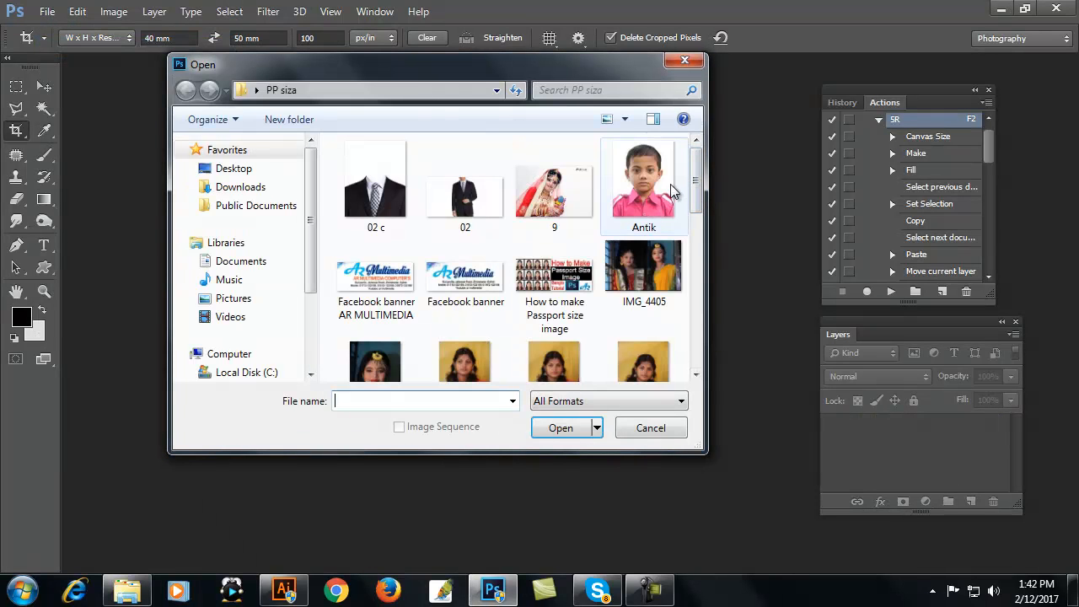
drag(697, 196, 700, 245)
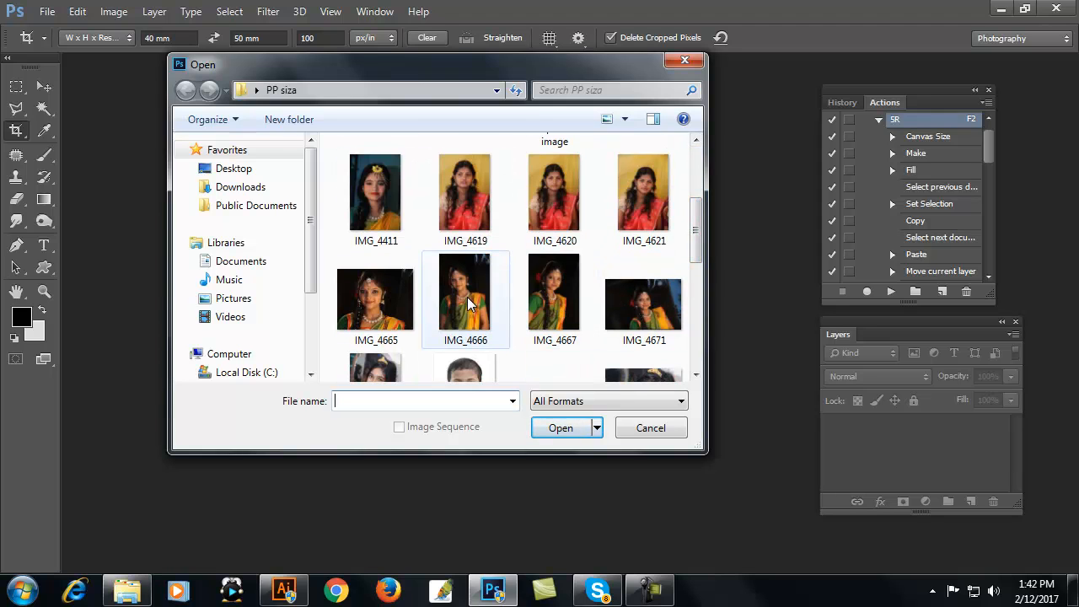
double_click(541, 362)
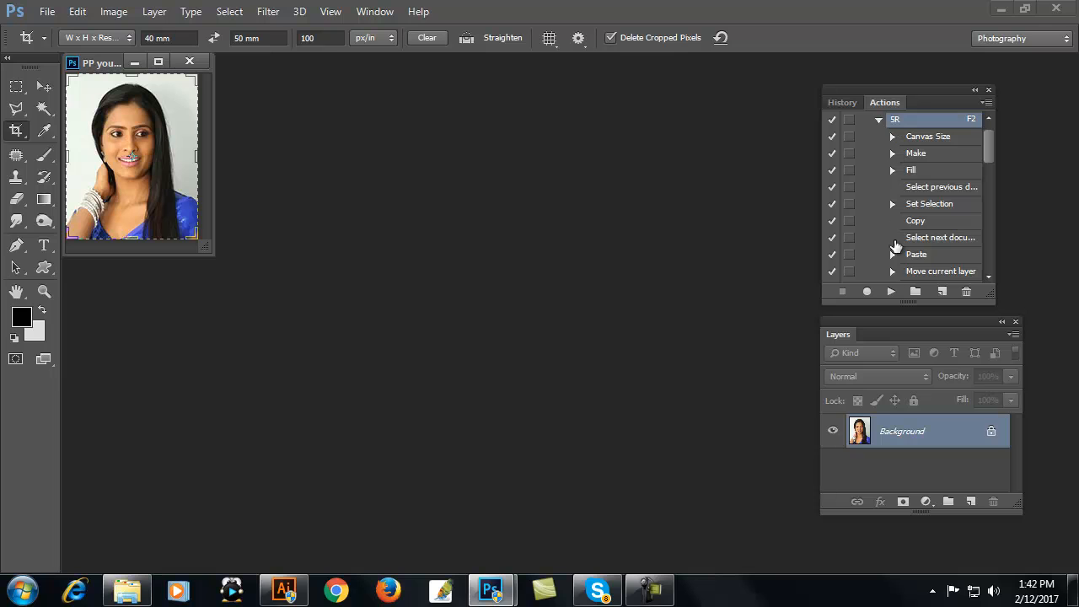
click(890, 292)
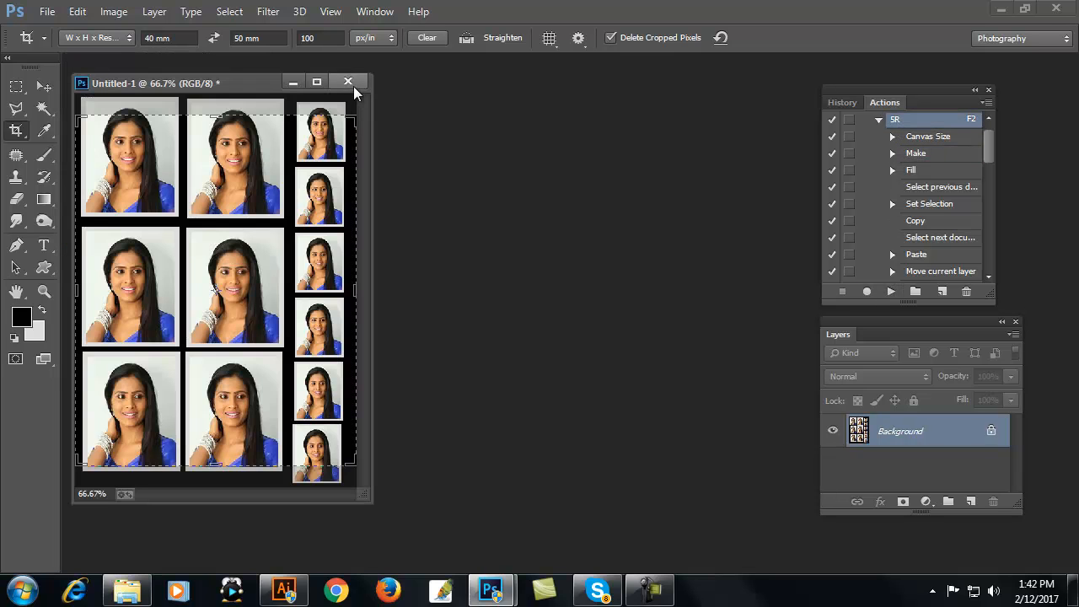